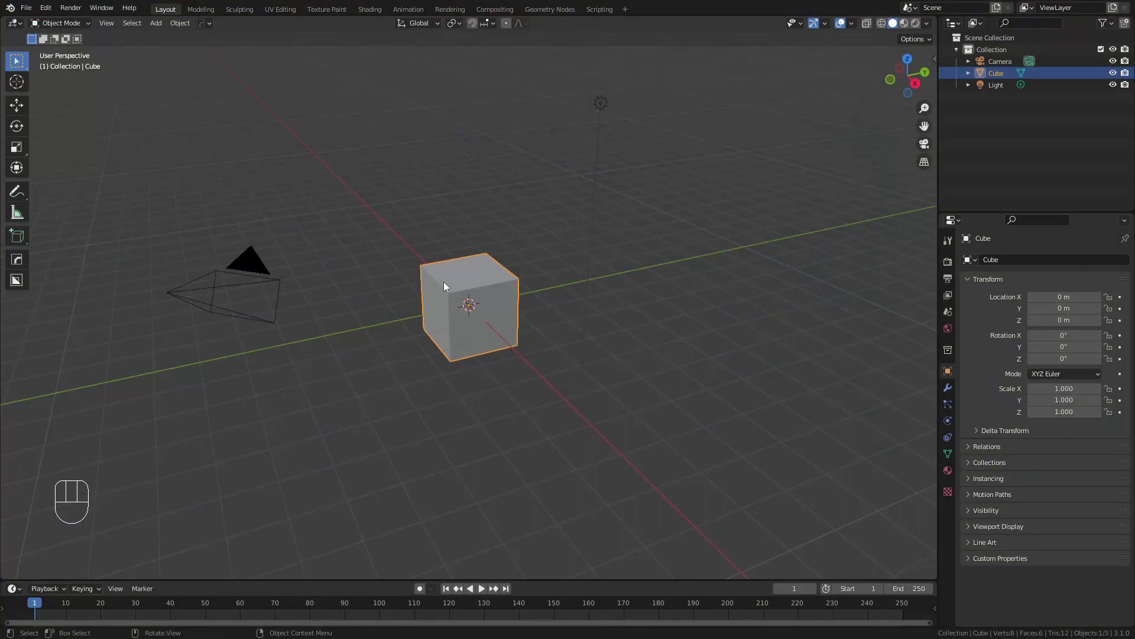
click(45, 9)
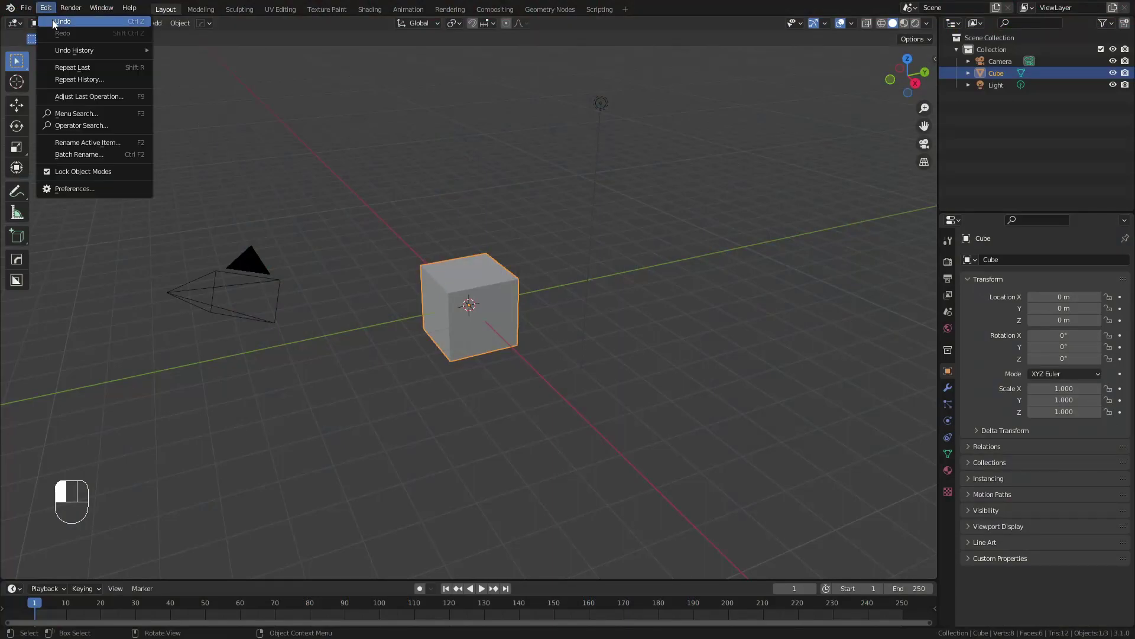
click(104, 185)
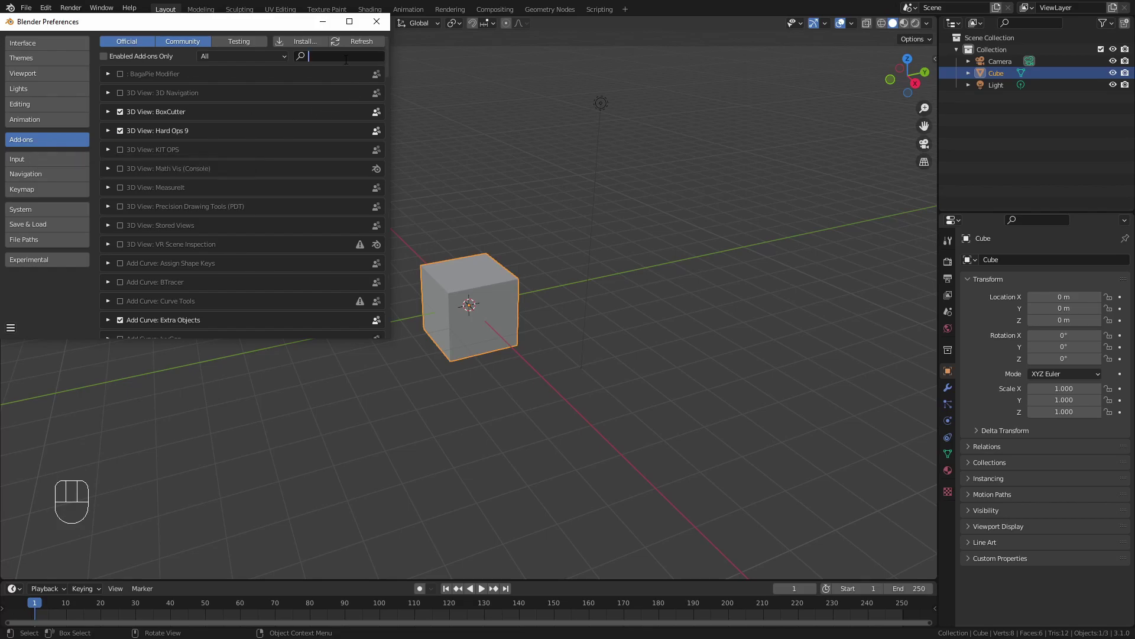
text(node)
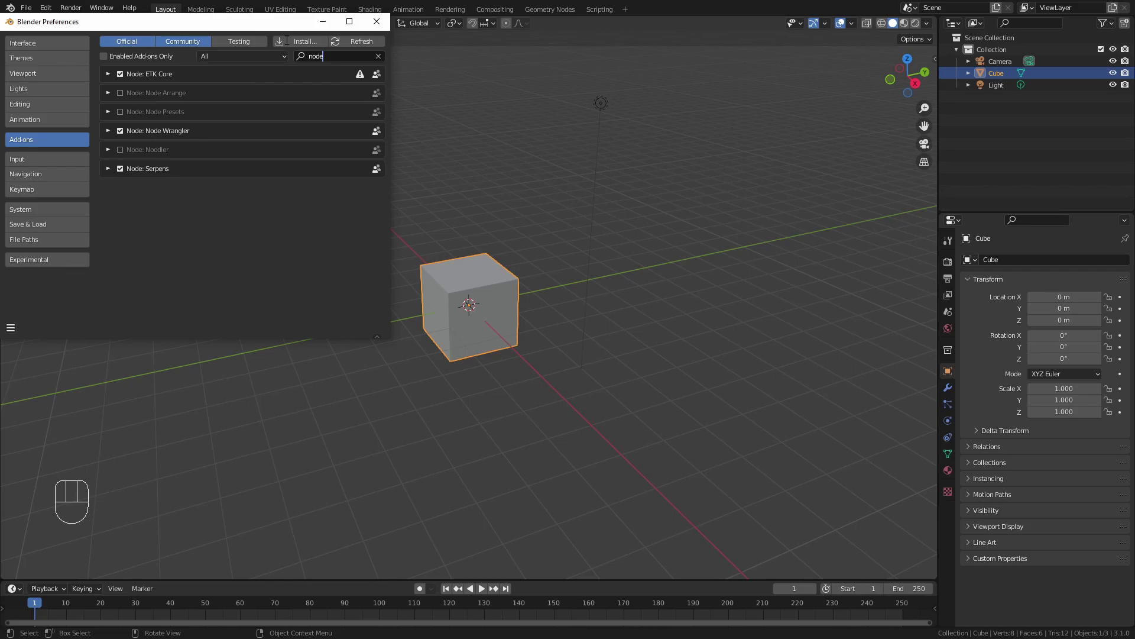
click(376, 21)
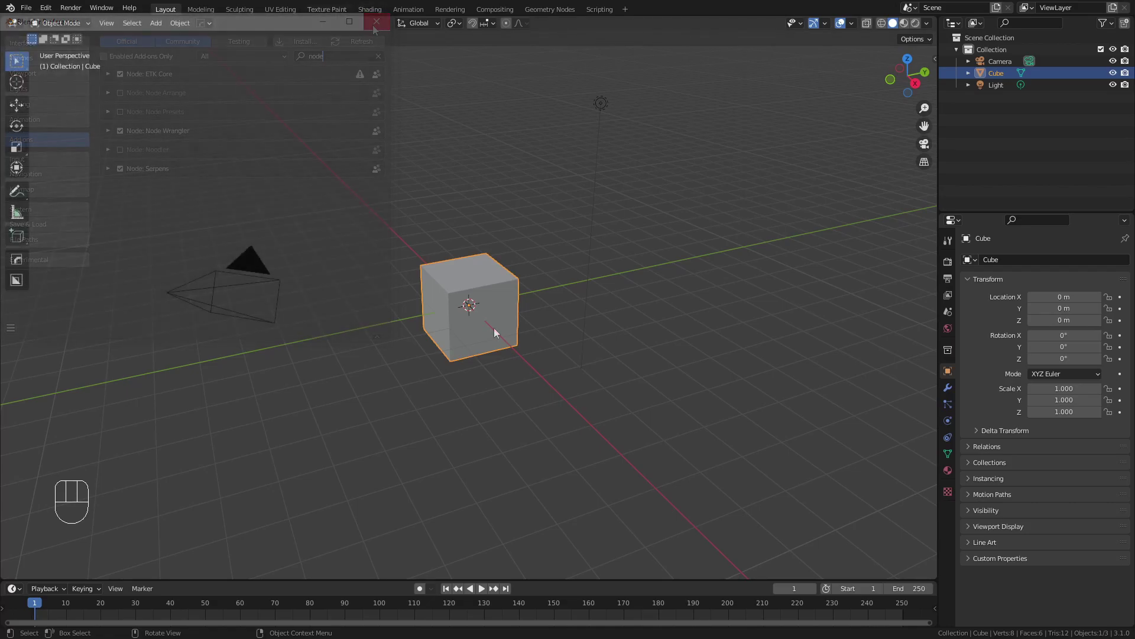
Step: Delete the default cube and add a plane at the scene origin
key(x)
click(492, 325)
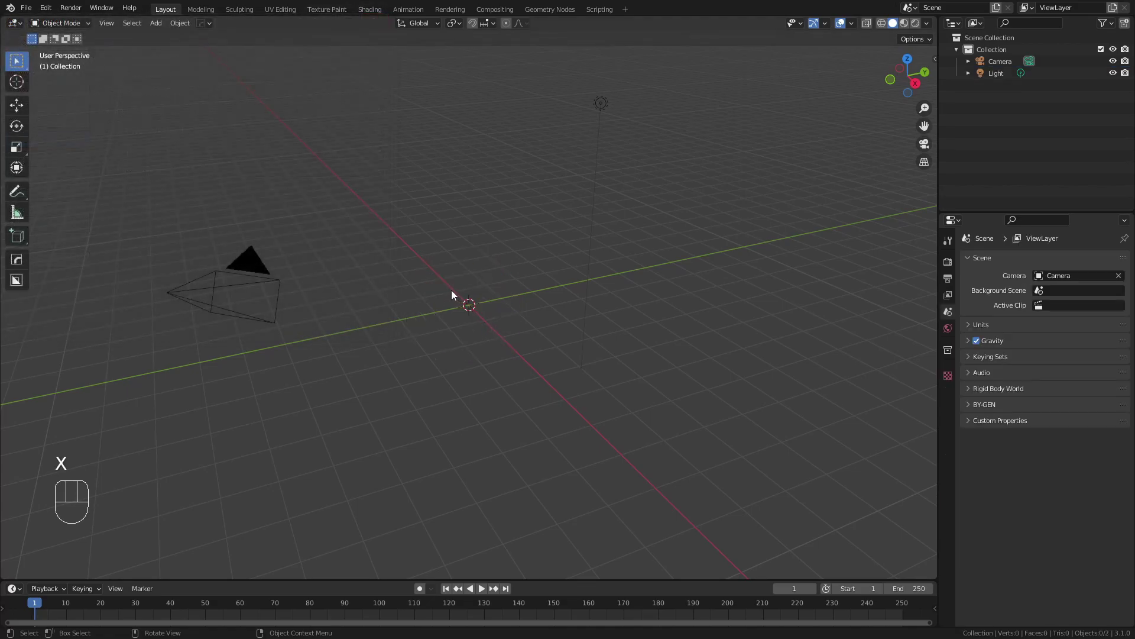
key(shift+a)
click(504, 292)
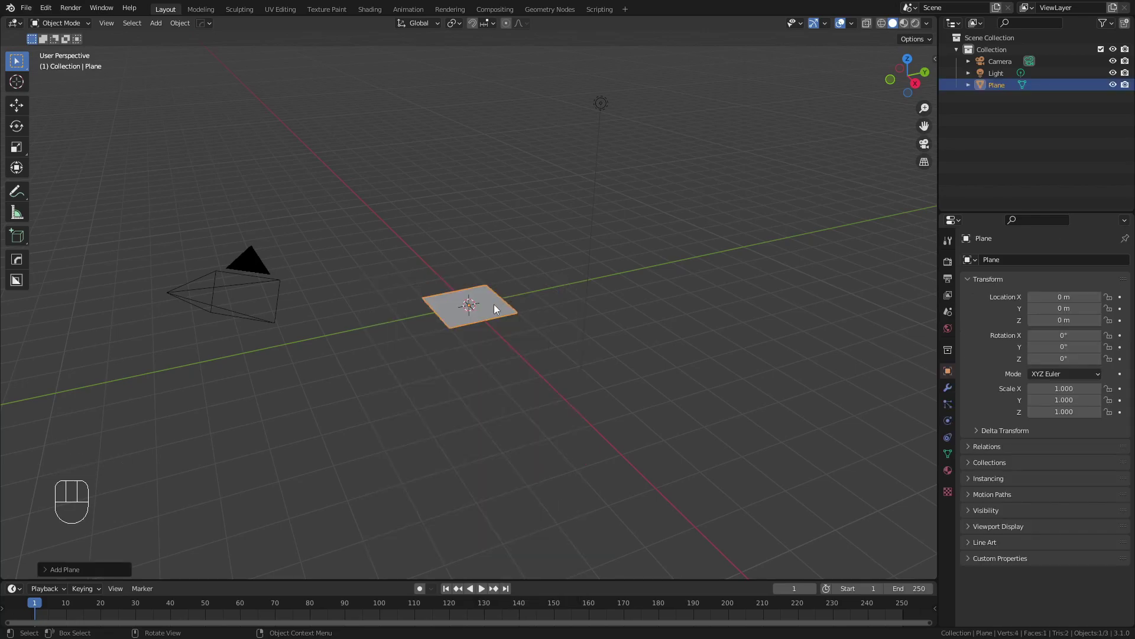
Step: In Edit Mode, scale the plane 2× along X and subdivide it to 256 faces
key(Tab)
key(s)
key(x)
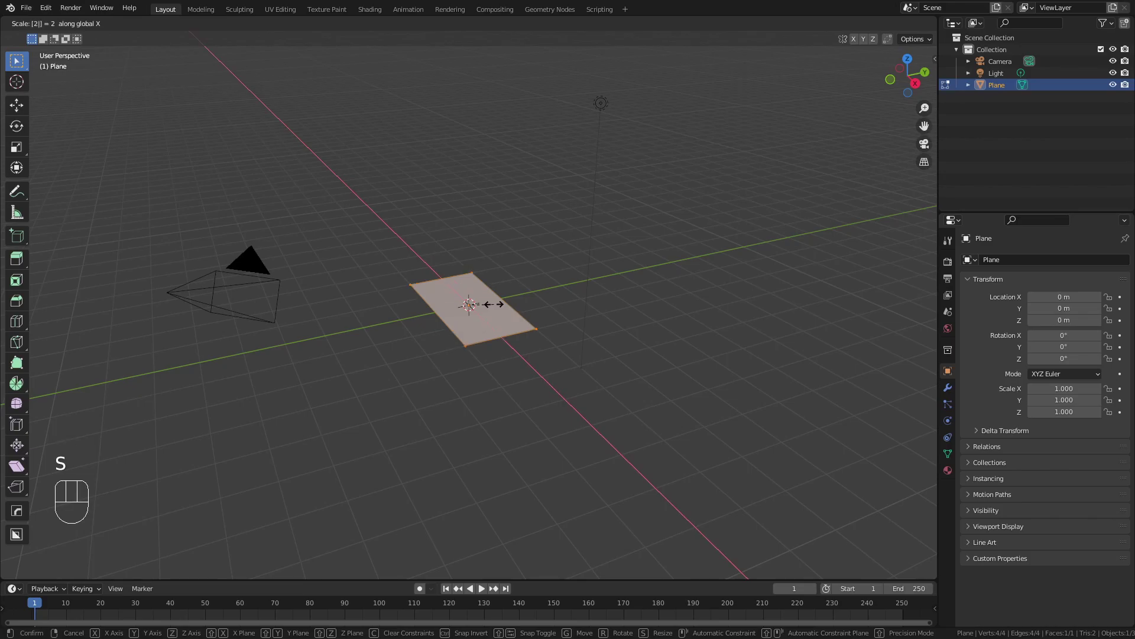
click(494, 304)
right_click(494, 304)
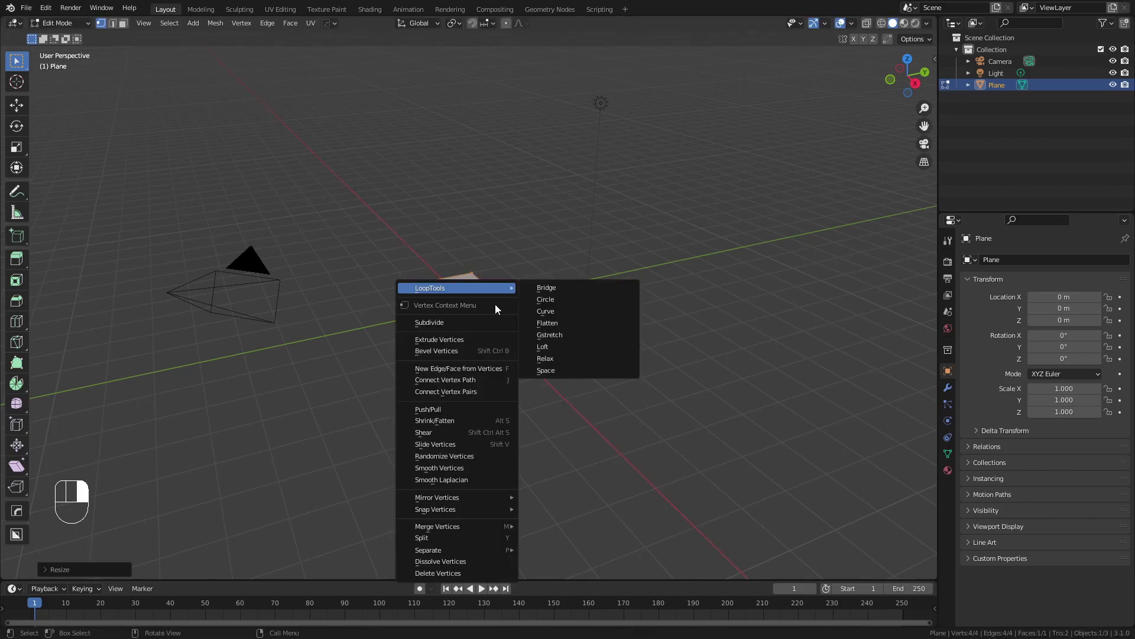
click(470, 322)
key(shift+r)
key(shift+r)
key(shift+r)
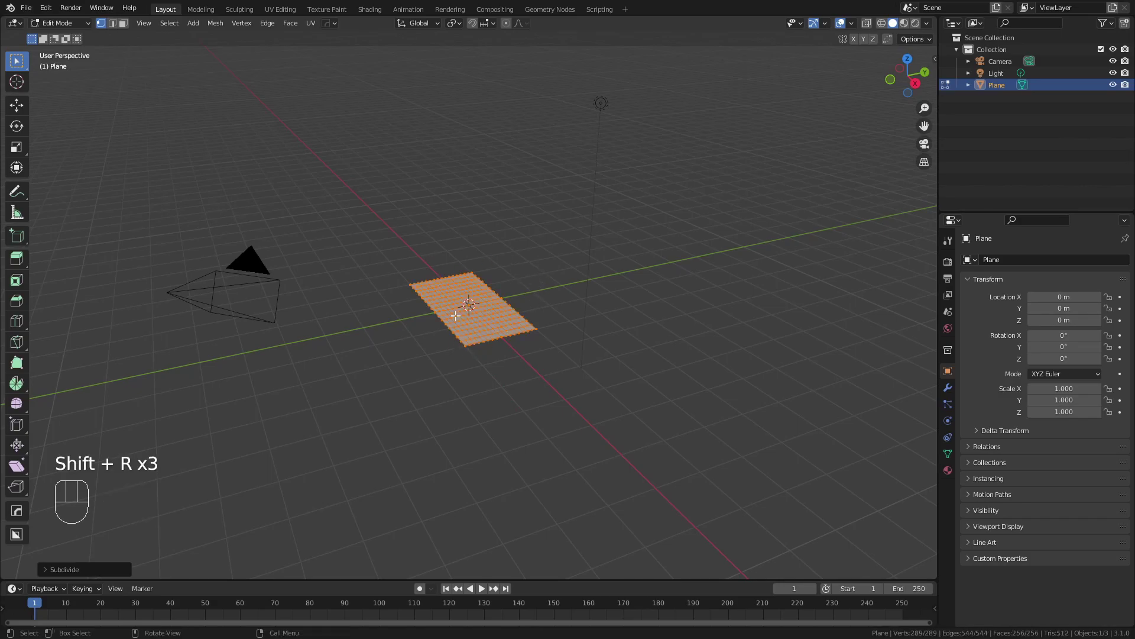
key(Tab)
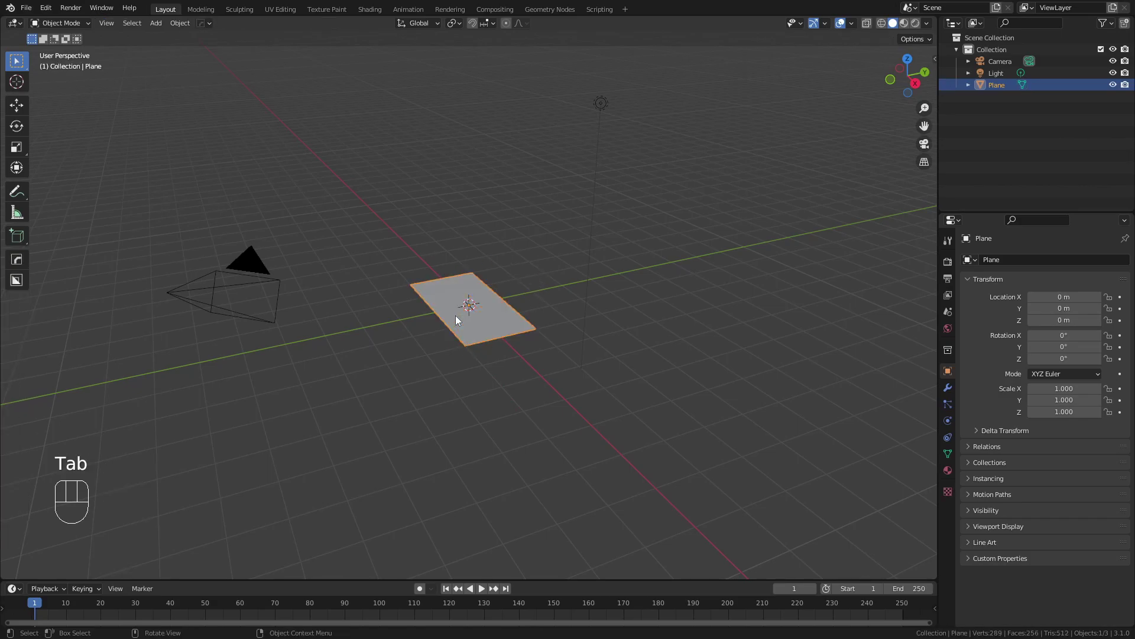
Step: Add a Simple Deform modifier to the plane set to Bend
click(947, 388)
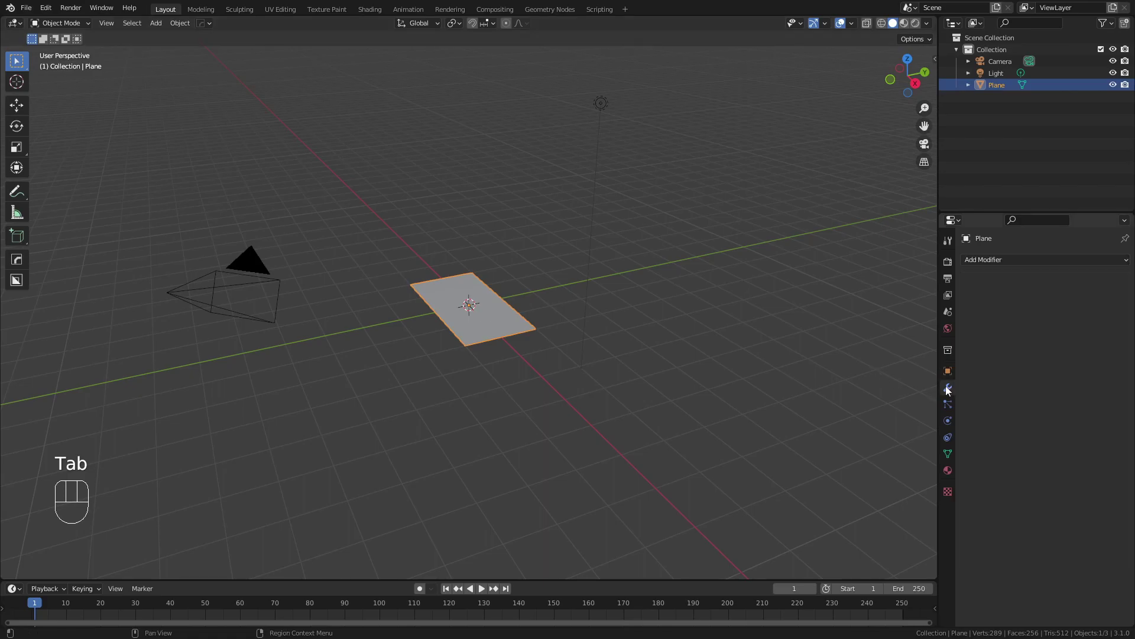
click(991, 262)
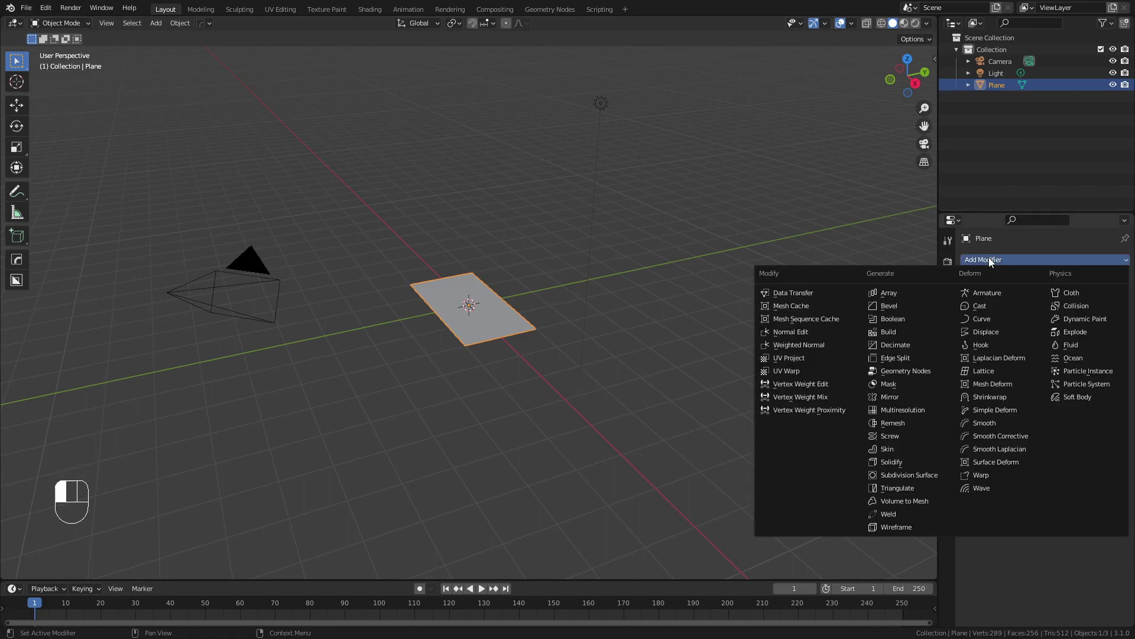
click(1010, 410)
click(1025, 325)
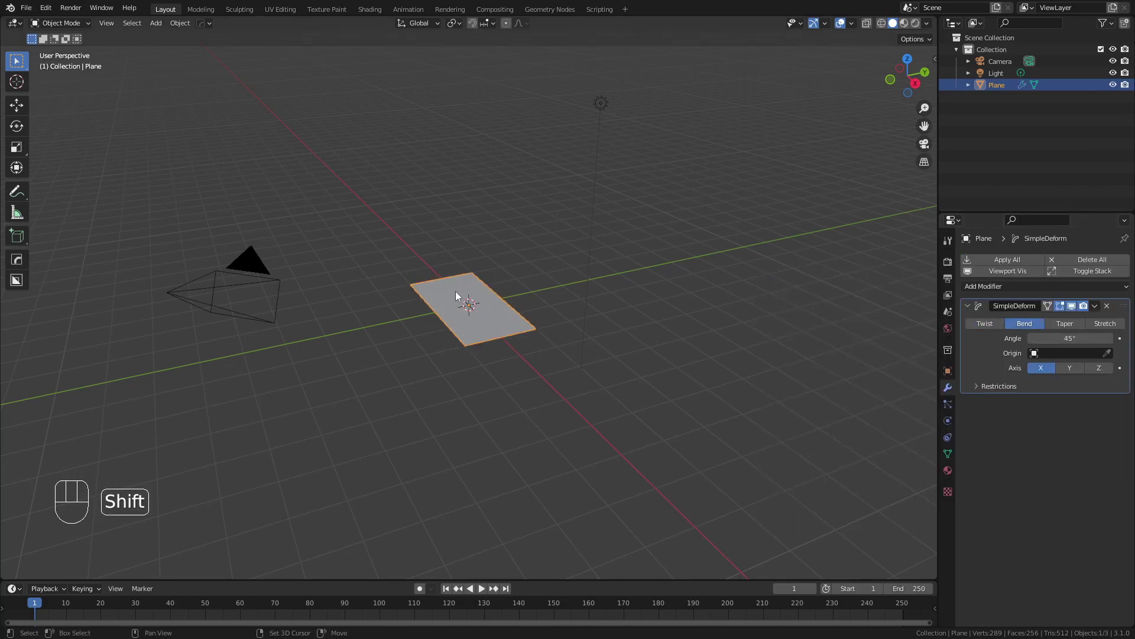
Step: Add a Plain Axes Empty at the origin, rotated 90° about X
key(shift+a)
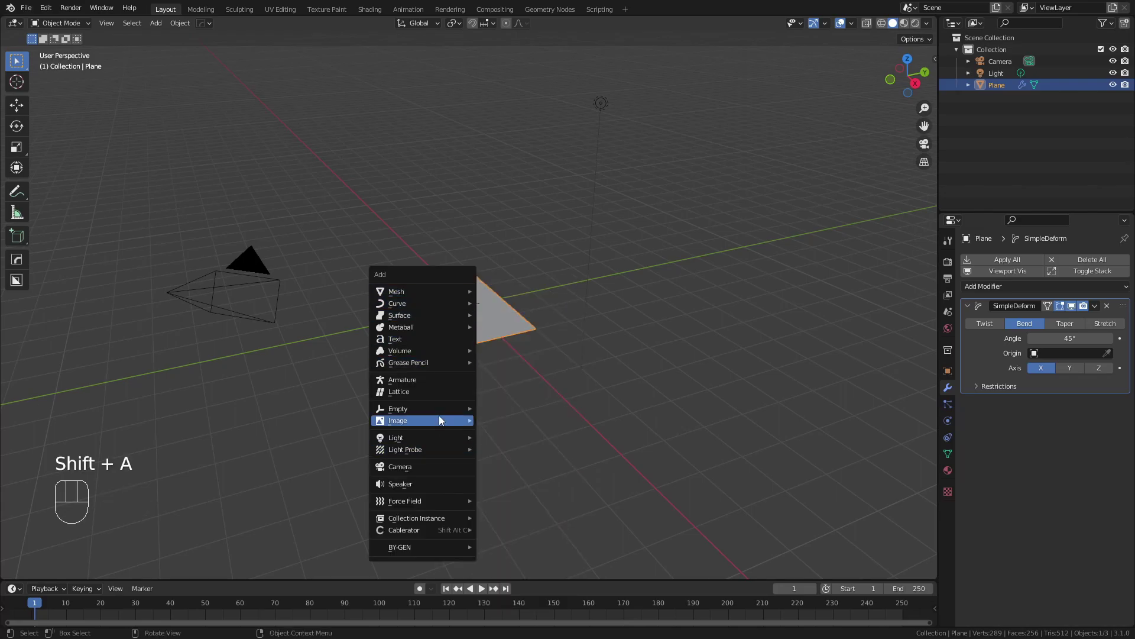
mouse_move(459, 407)
click(498, 410)
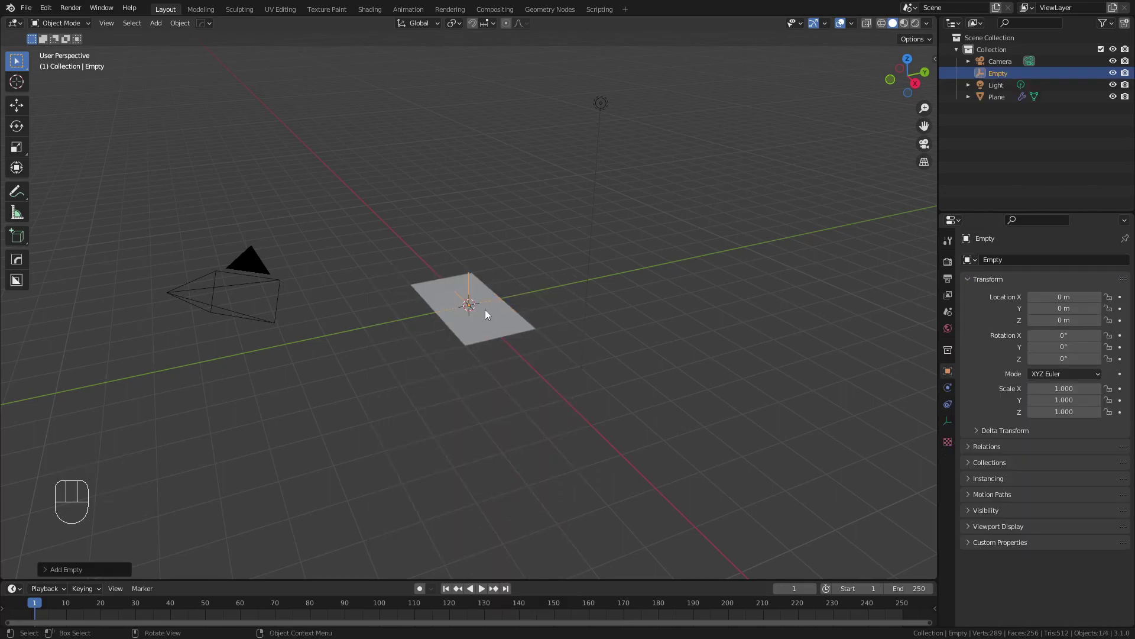
text(rx90)
key(Return)
Step: Set the plane's Simple Deform origin to the Empty and its axis to Z
click(497, 320)
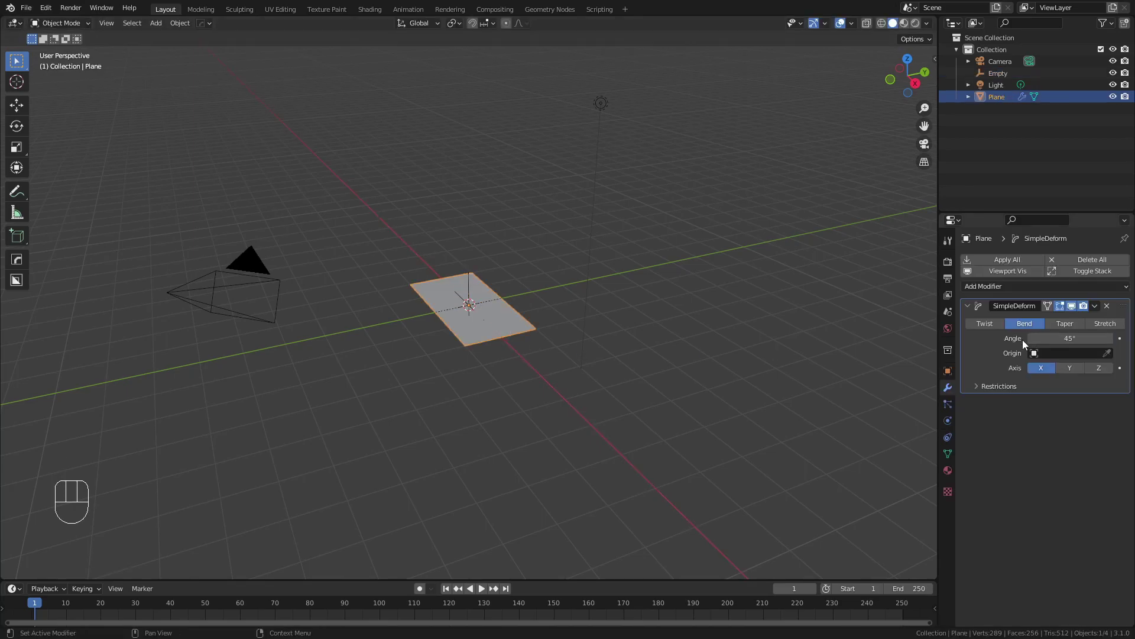
click(1068, 353)
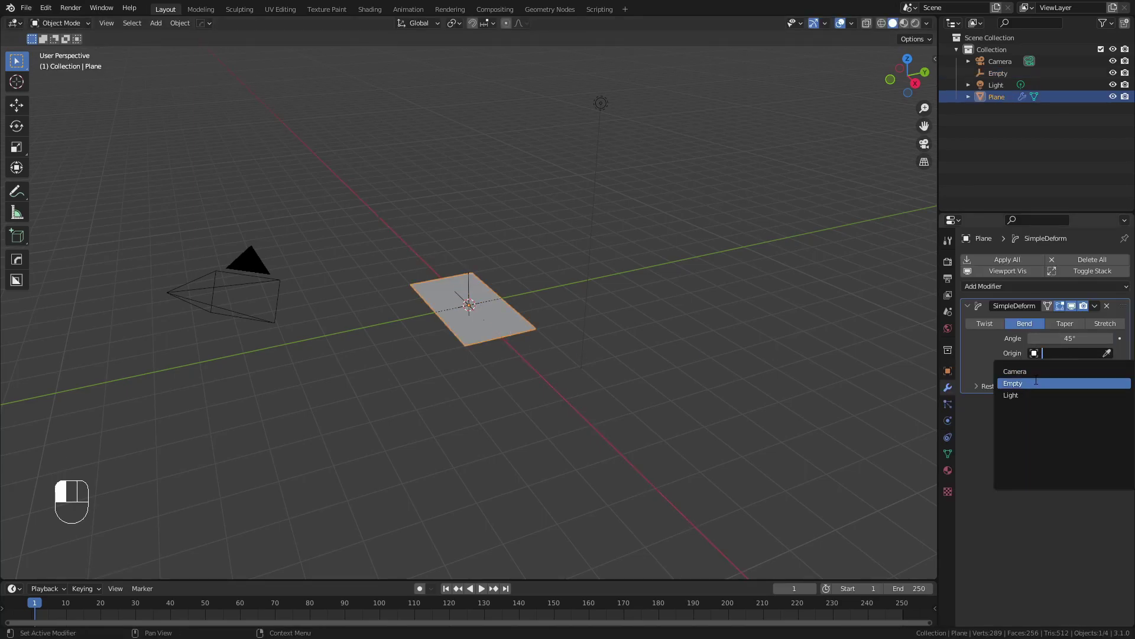
click(1040, 383)
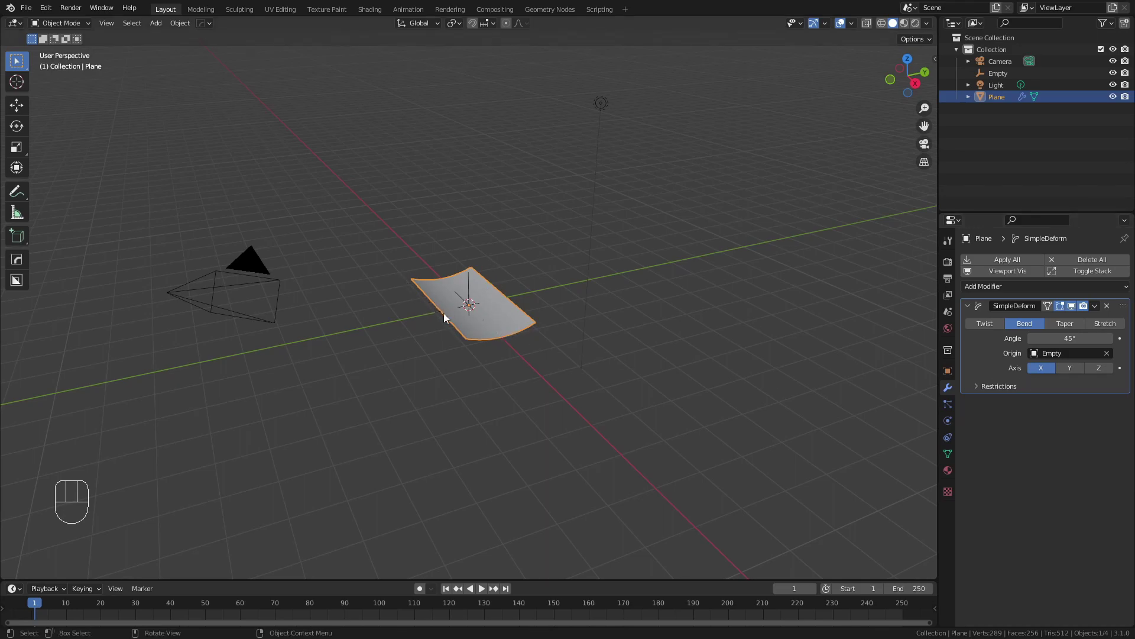
click(1101, 367)
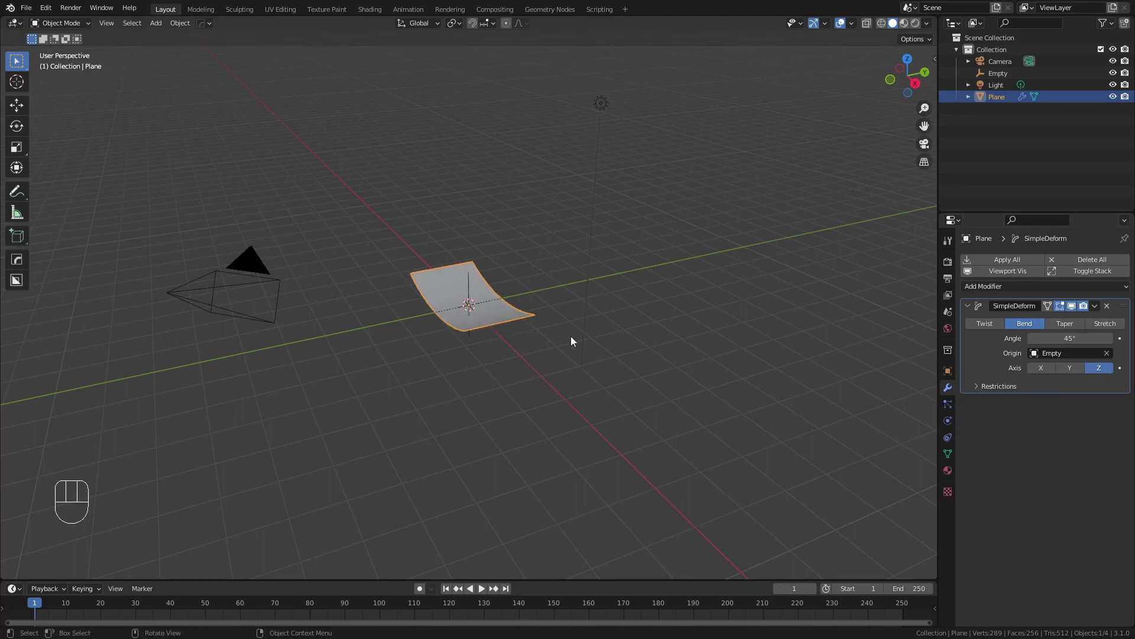
click(530, 268)
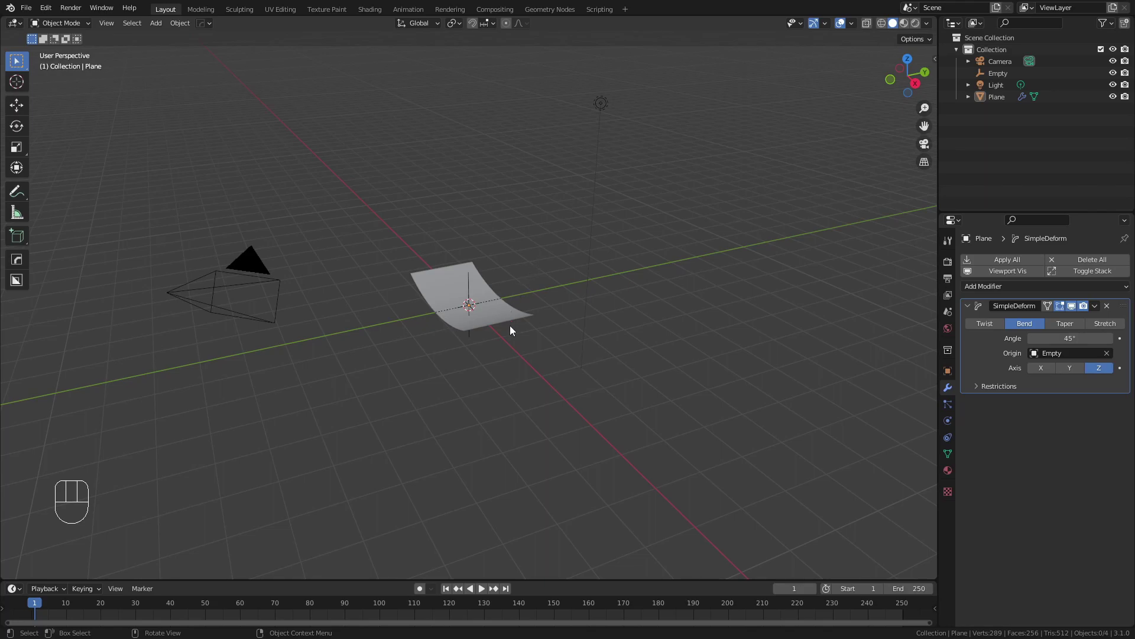
Step: From top view, paint a Gradient weight on the plane, full on the right, fading left, in Weight Paint
key(KP_7)
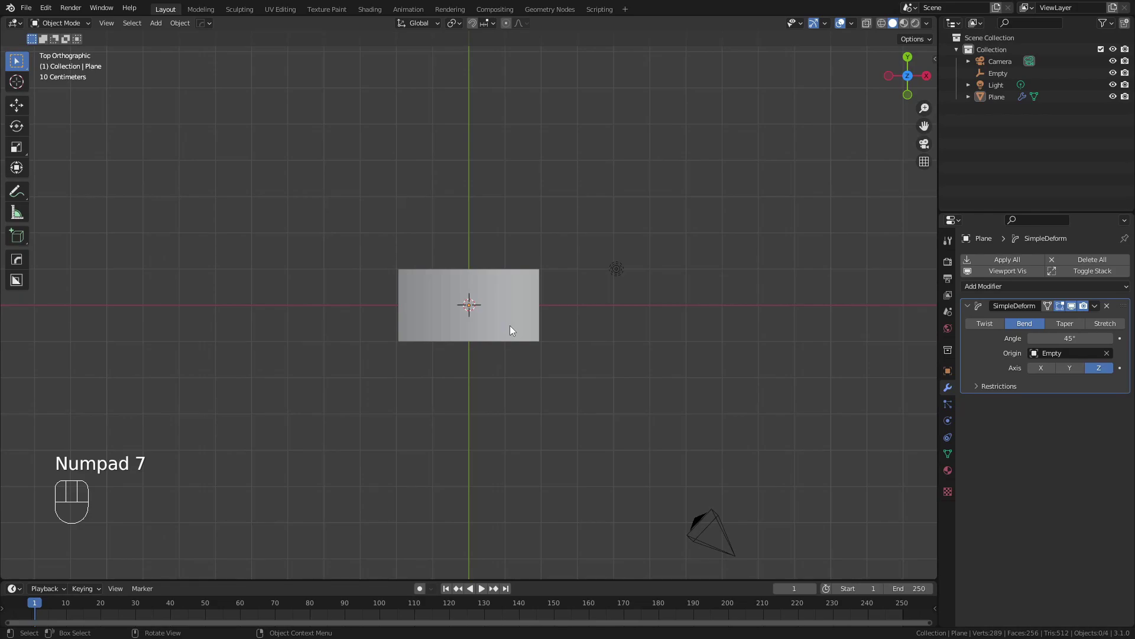
key(ctrl+Tab)
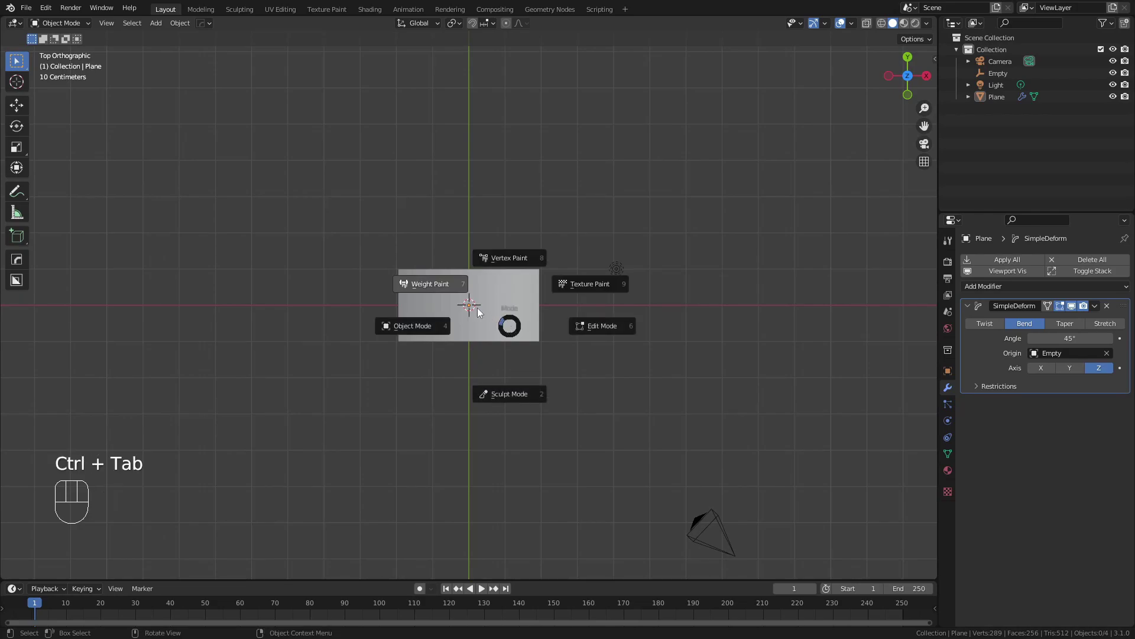
click(443, 286)
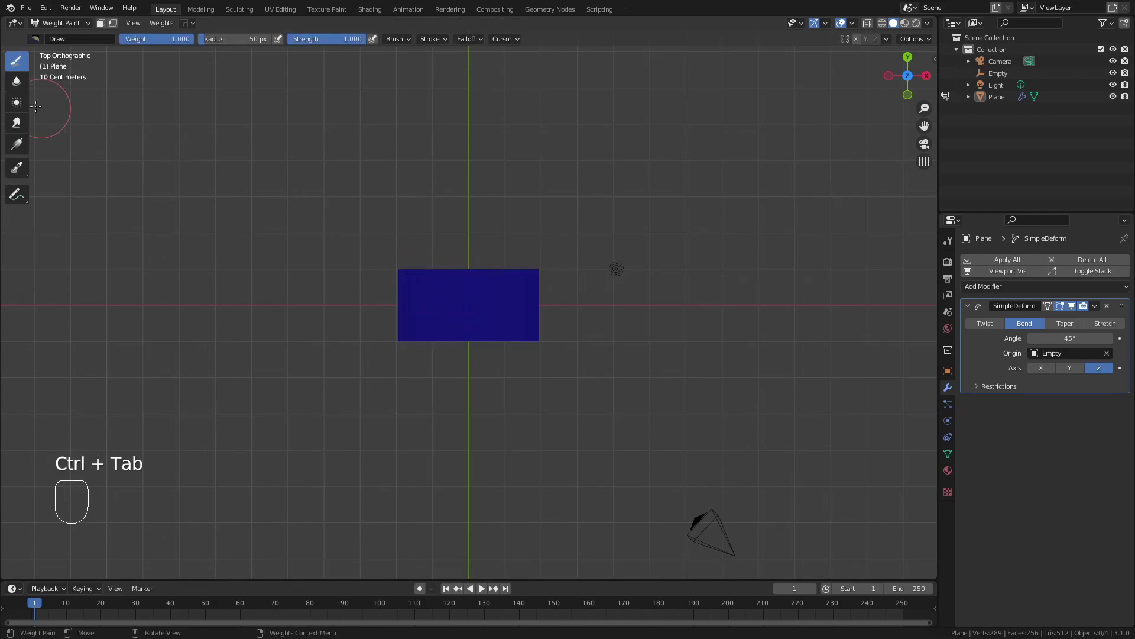
click(17, 144)
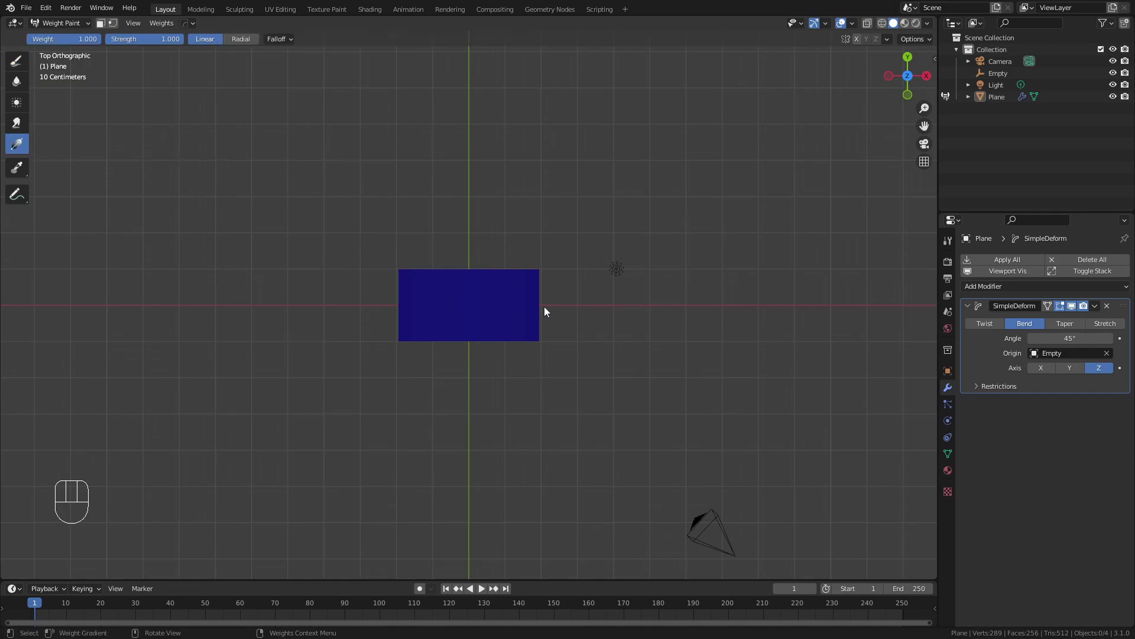
drag(546, 304, 413, 308)
key(ctrl+Tab)
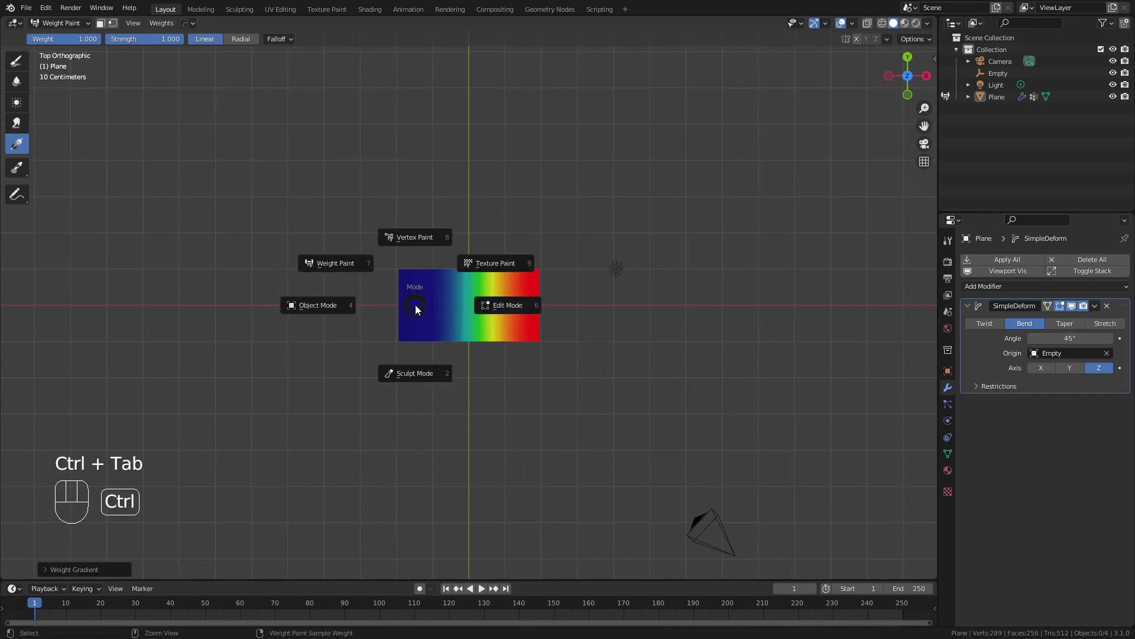
click(341, 307)
middle_drag(518, 347, 494, 259)
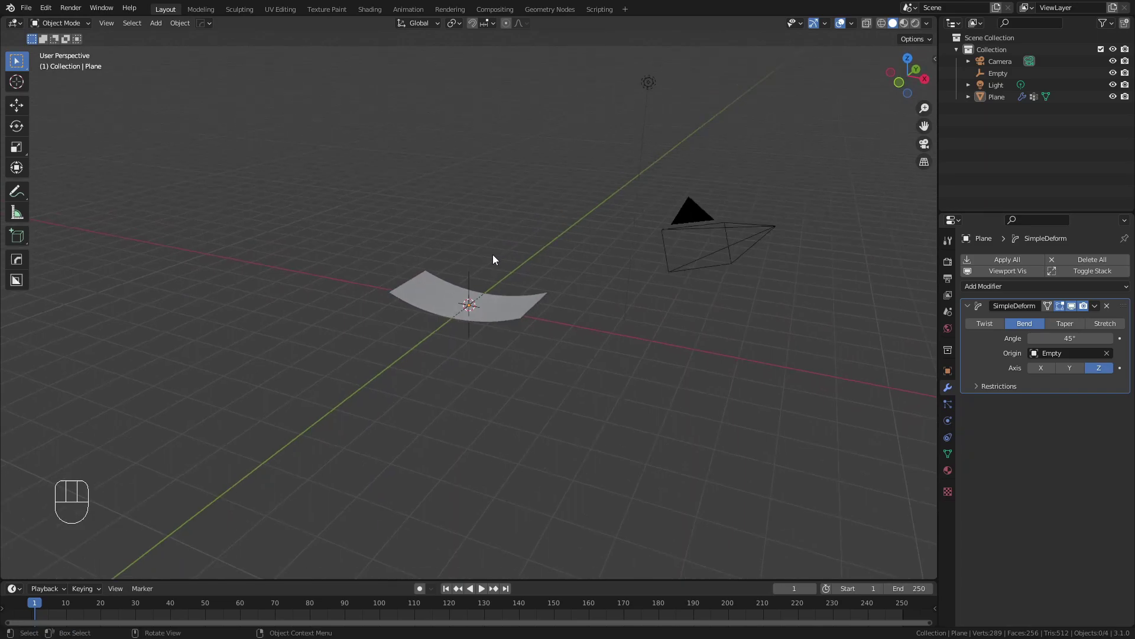
Step: Restrict the Simple Deform bend to the Group vertex group
click(977, 386)
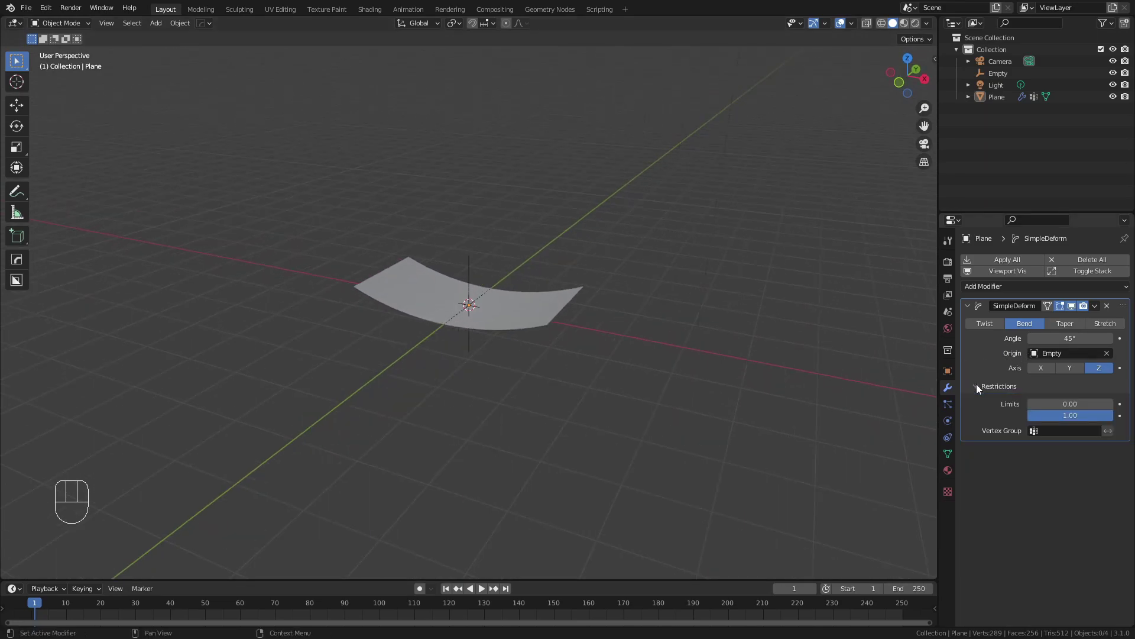
click(1049, 433)
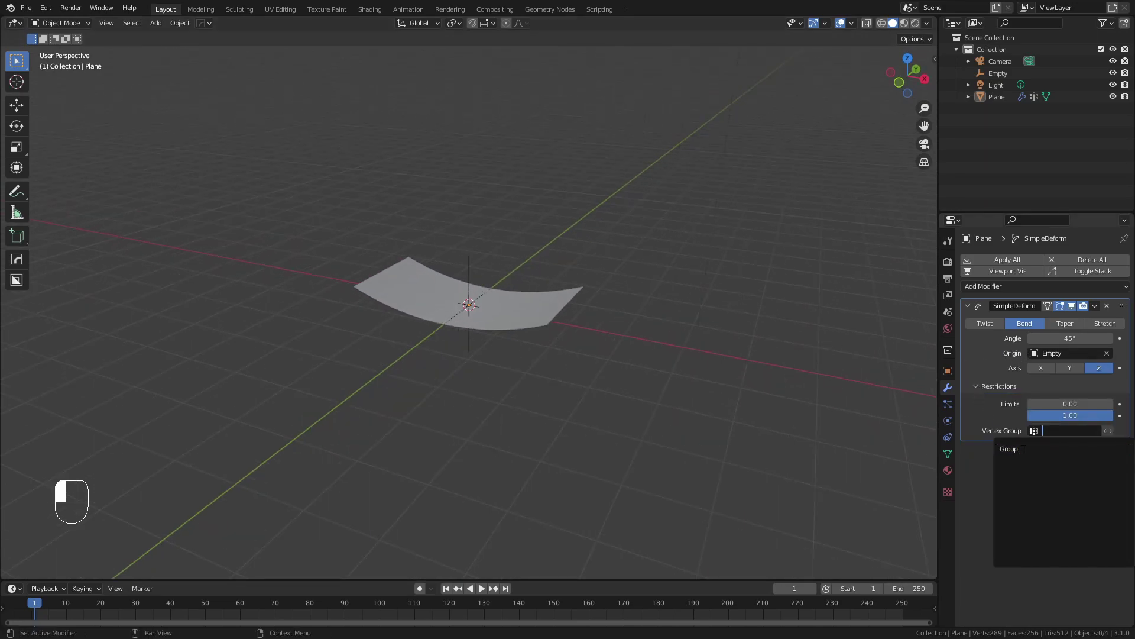
click(1023, 449)
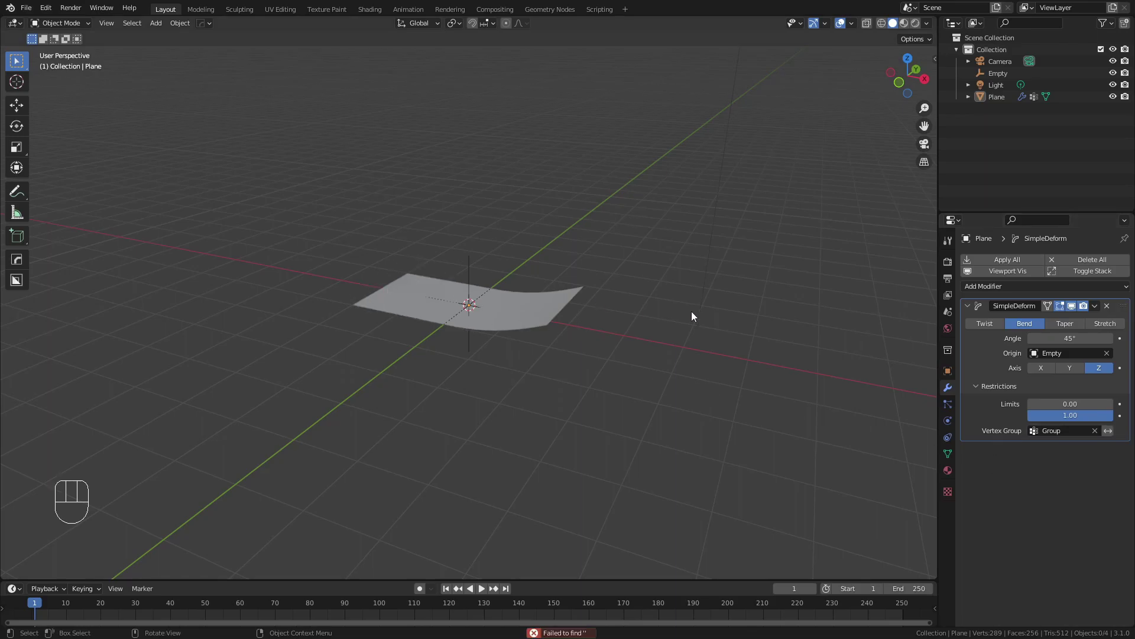
Step: Set the Simple Deform bend angle to 100°
click(1089, 338)
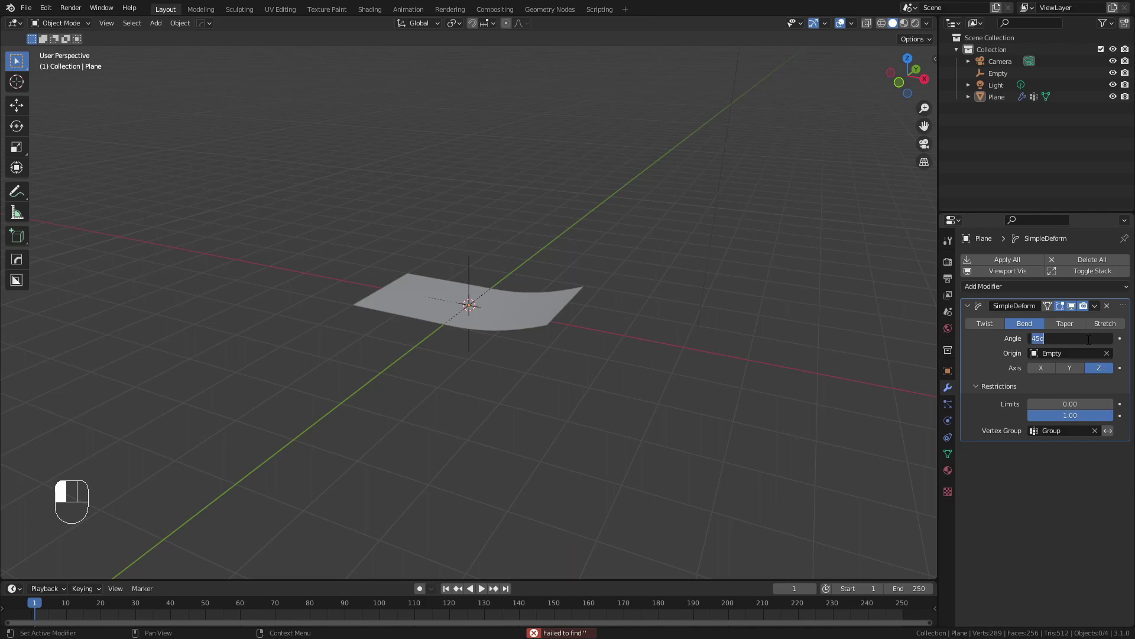
text(100)
key(Return)
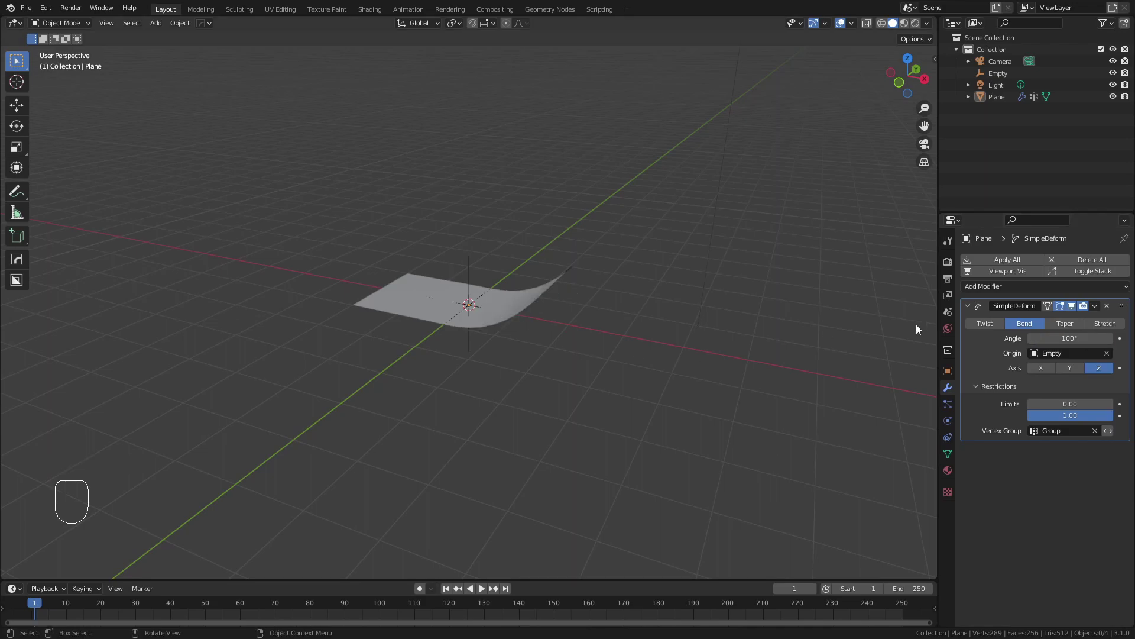
Step: Set Render Engine to Cycles and Device to GPU Compute, then reselect the plane
click(947, 262)
click(1053, 261)
click(1053, 299)
click(1065, 290)
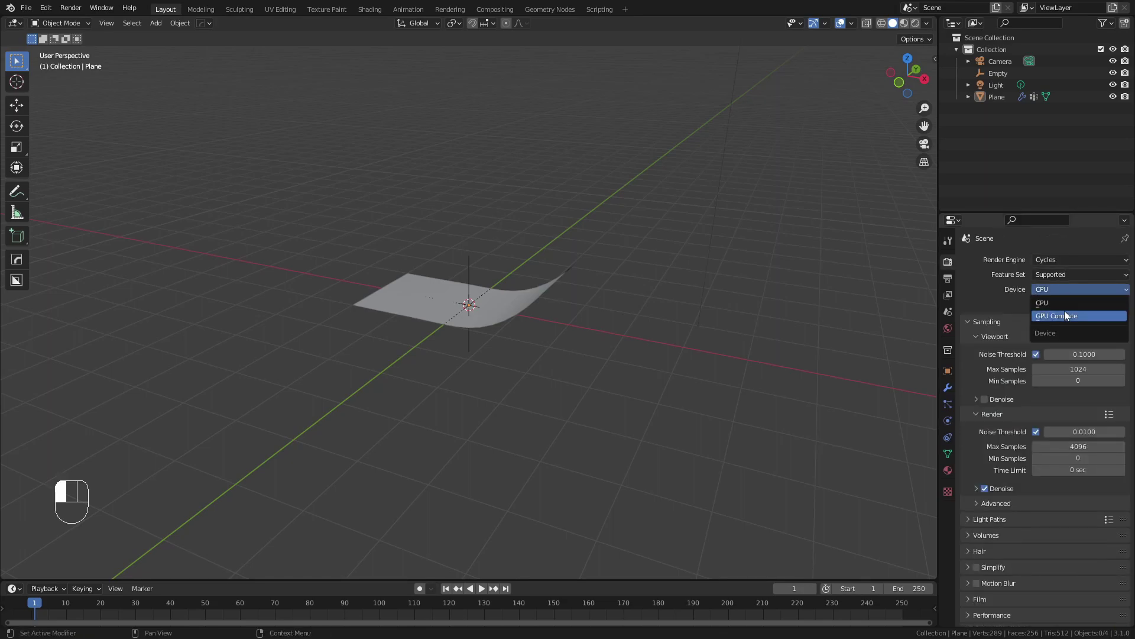
click(1064, 316)
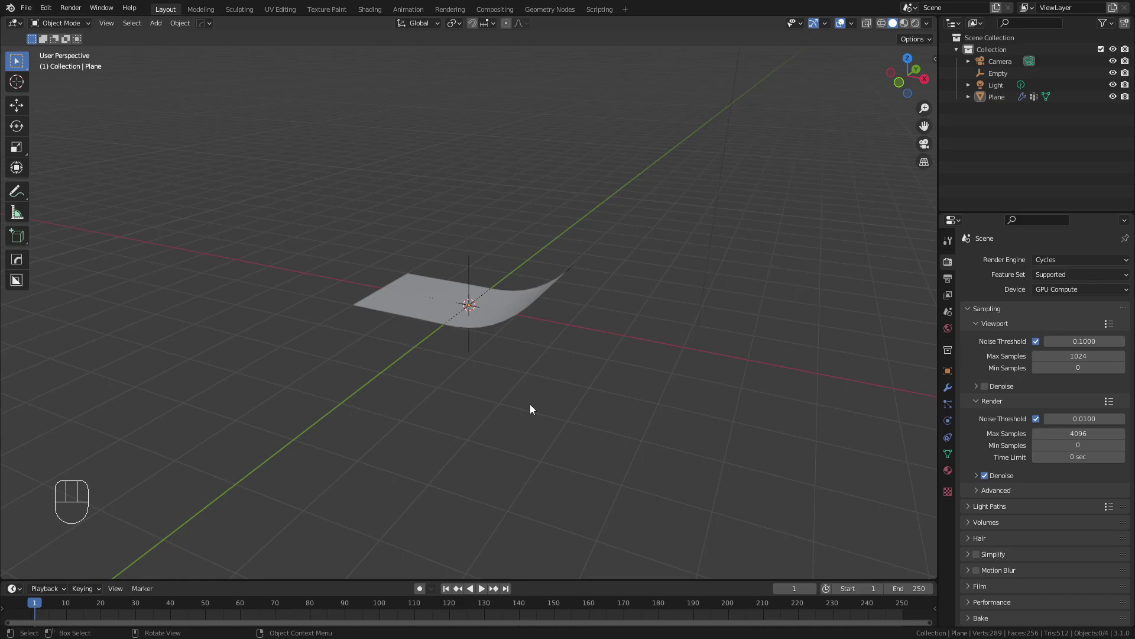
click(494, 319)
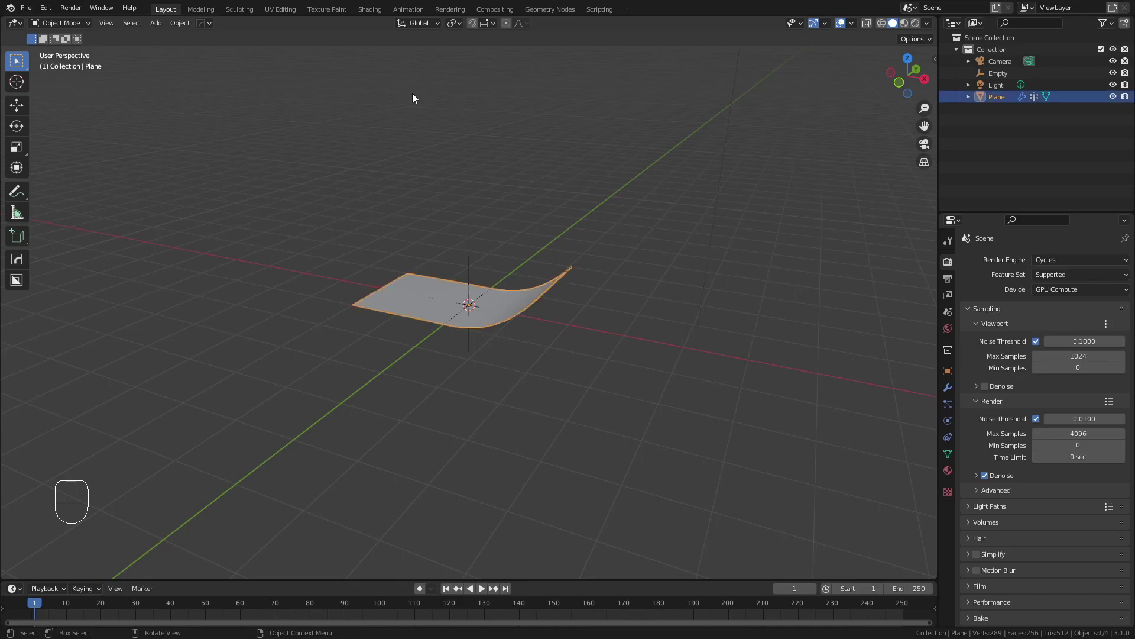
Step: In the Shading workspace, create a new material for the plane named 'Heatmap'
click(369, 9)
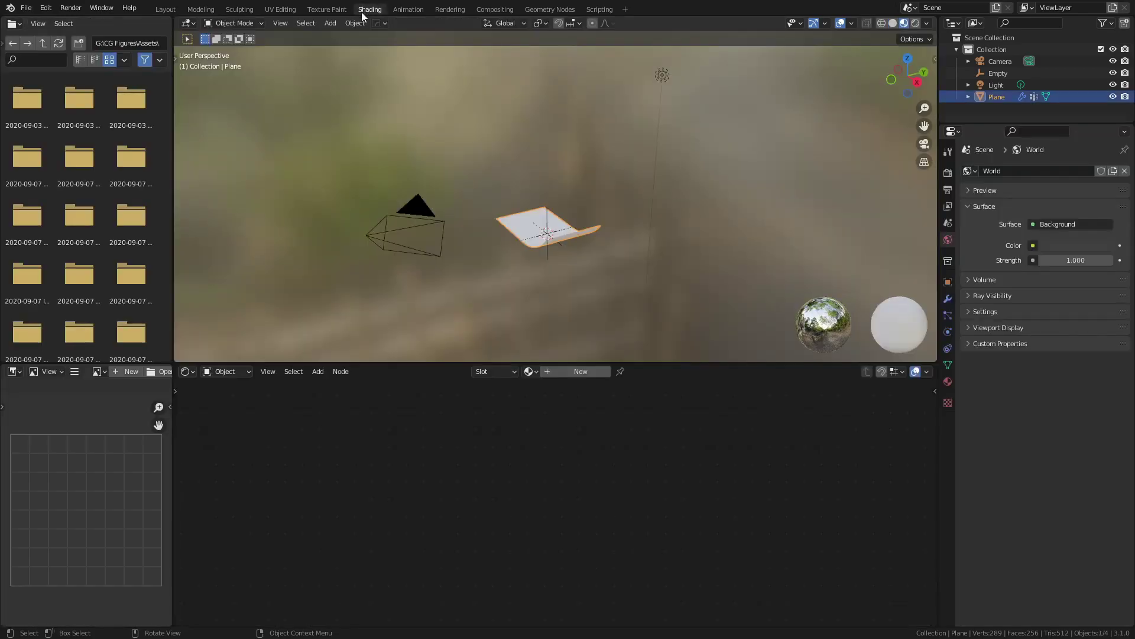
click(568, 372)
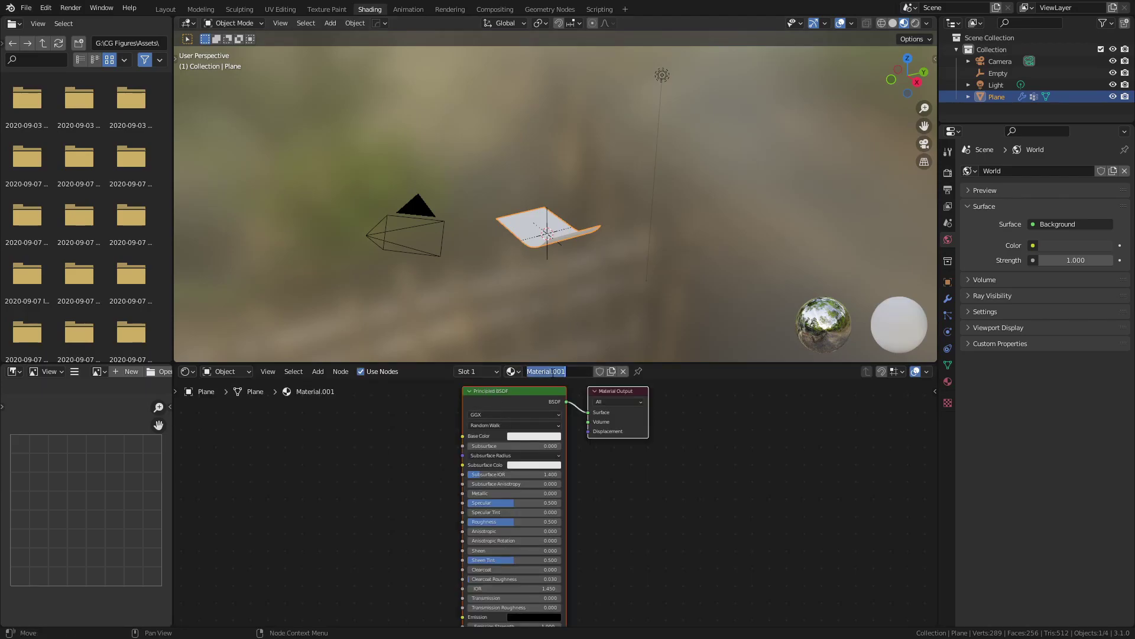
text(Heatmap)
key(Return)
Step: Add a ColorRamp node and connect its colour to the Base Color input
key(shift+a)
mouse_move(260, 548)
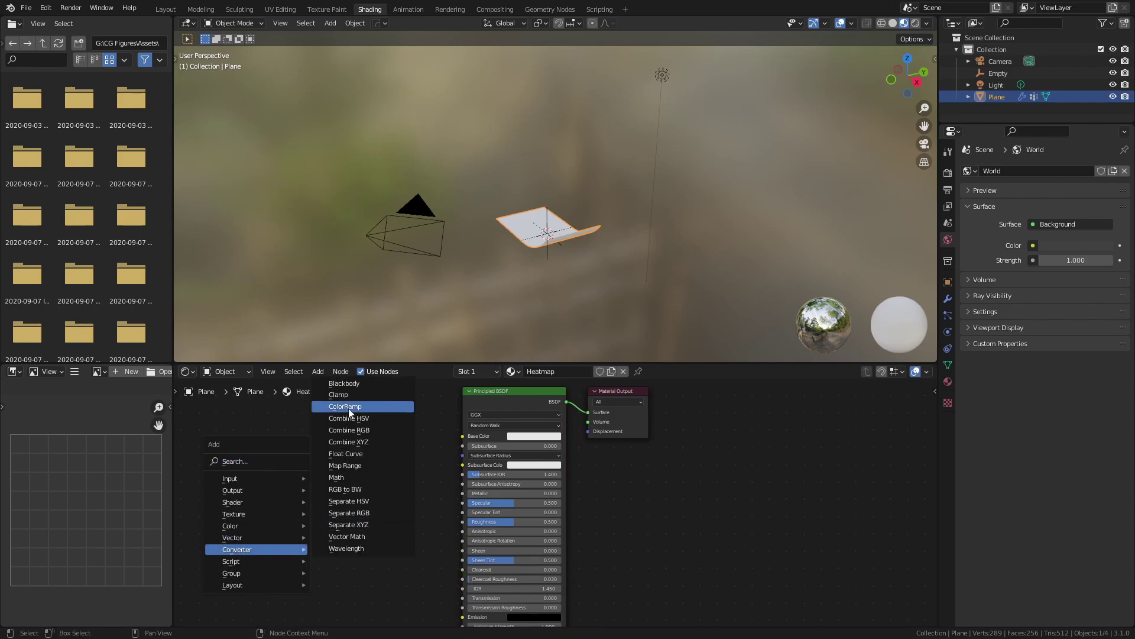
click(350, 407)
click(267, 421)
drag(365, 430, 462, 436)
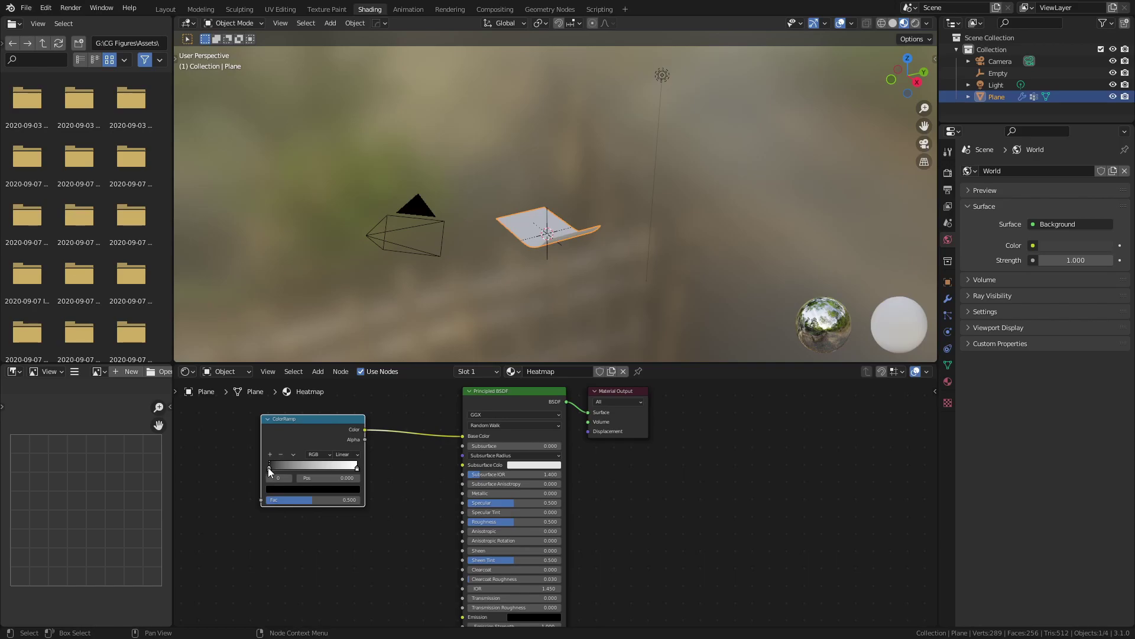
Step: Make the ramp's left stop full-brightness red and its right stop magenta
click(275, 488)
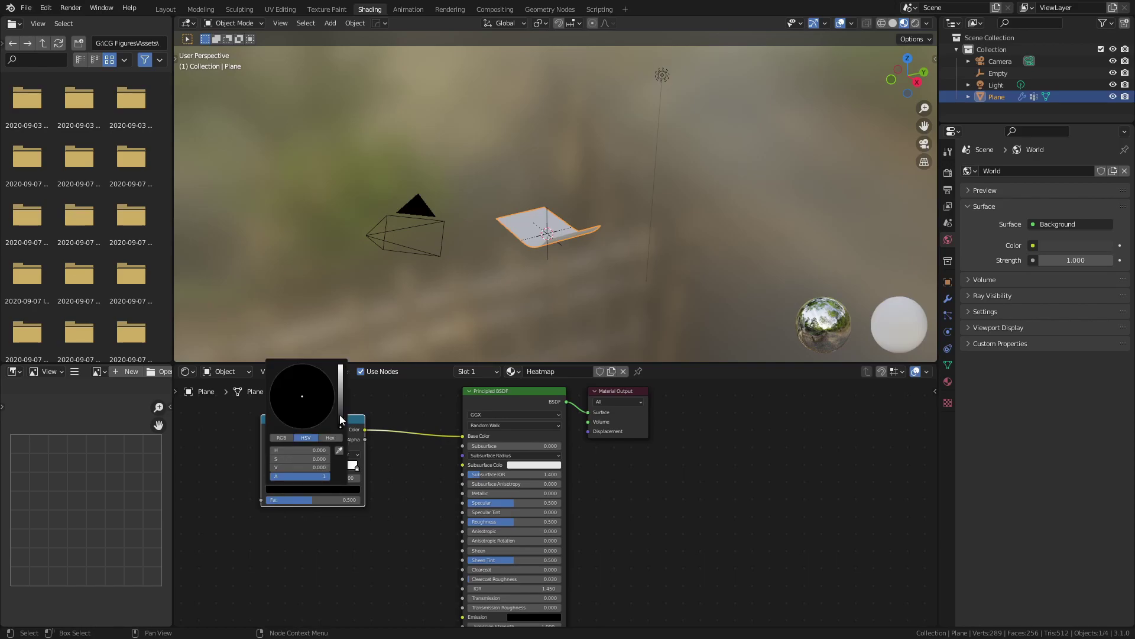
drag(340, 414, 340, 365)
click(300, 425)
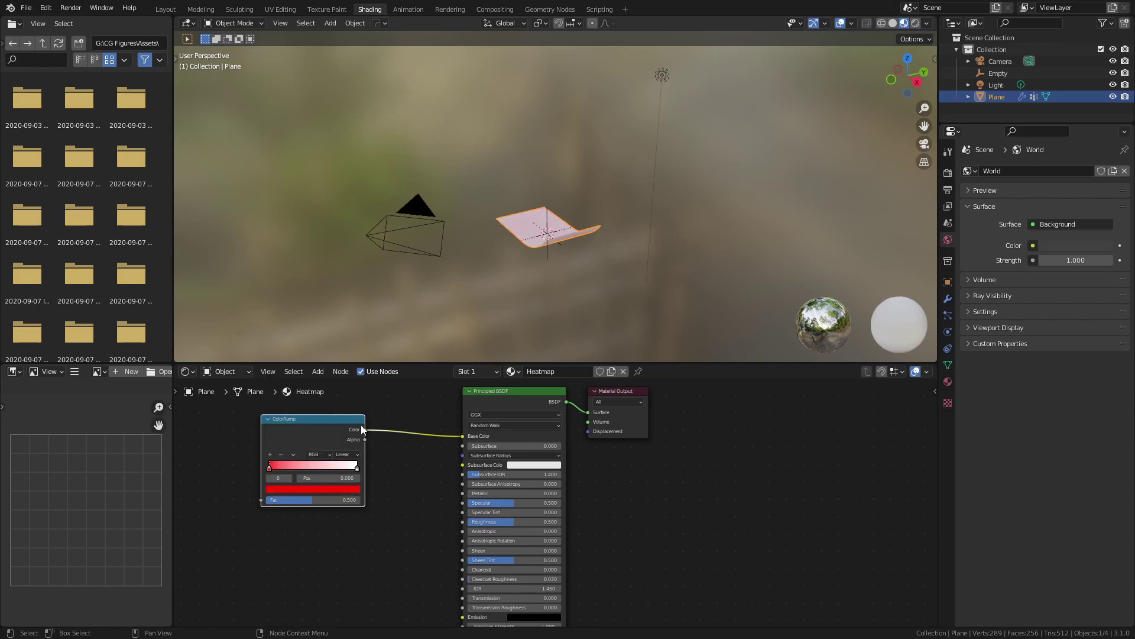
click(357, 468)
click(346, 490)
click(330, 410)
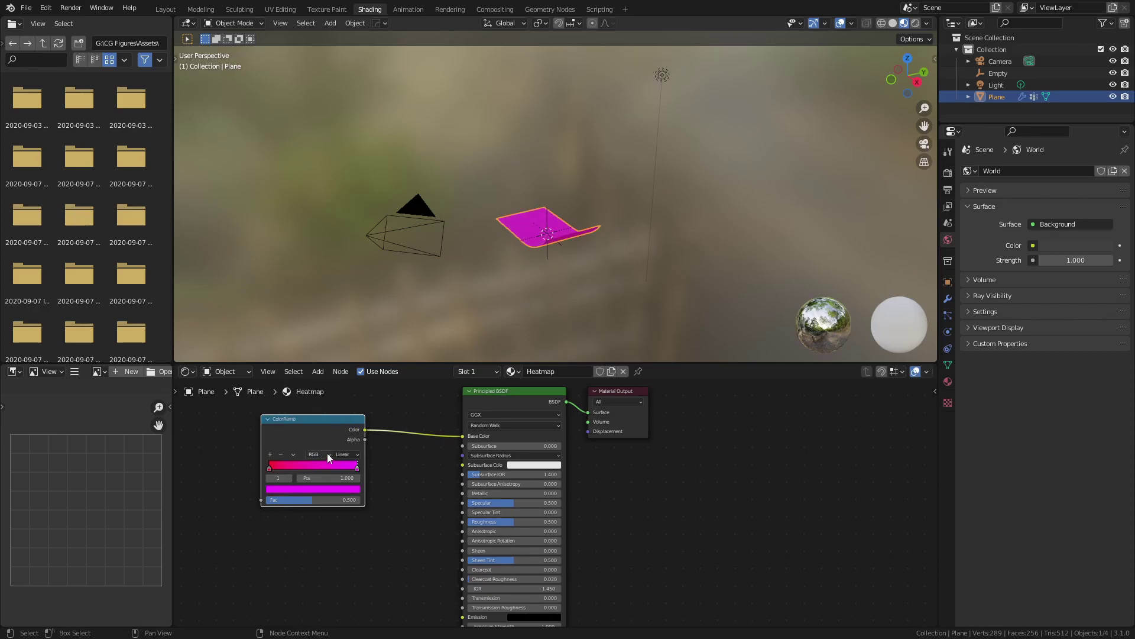
Step: Switch the ramp to HSV blending and add a blue stop at position 0.67
click(328, 454)
click(328, 471)
click(348, 454)
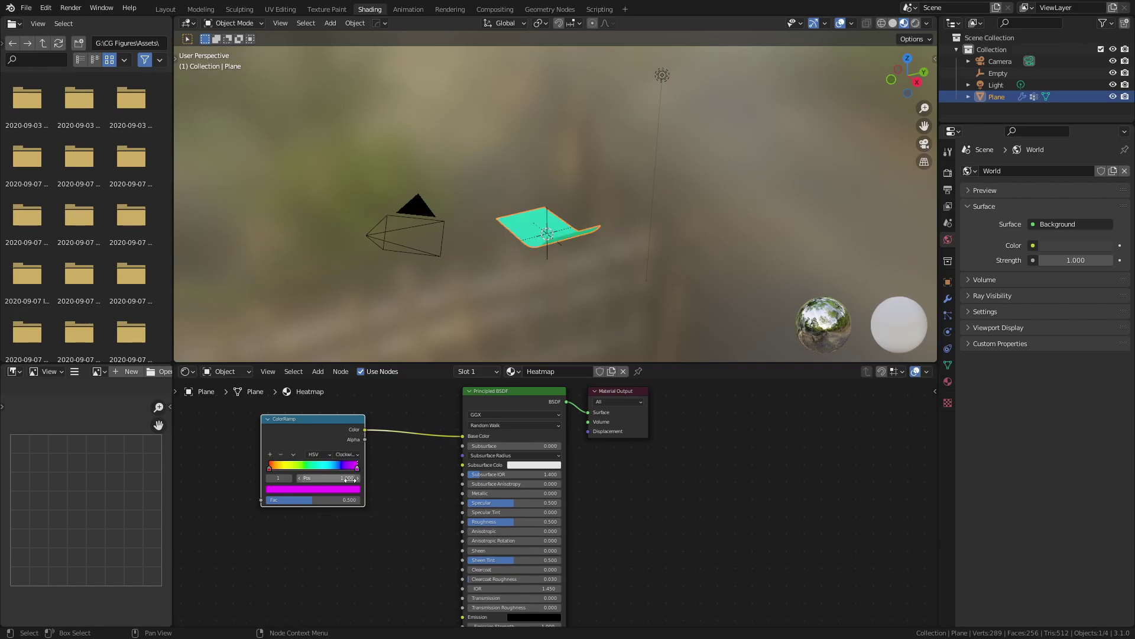
click(271, 455)
click(333, 479)
text(0.67)
key(Return)
click(325, 489)
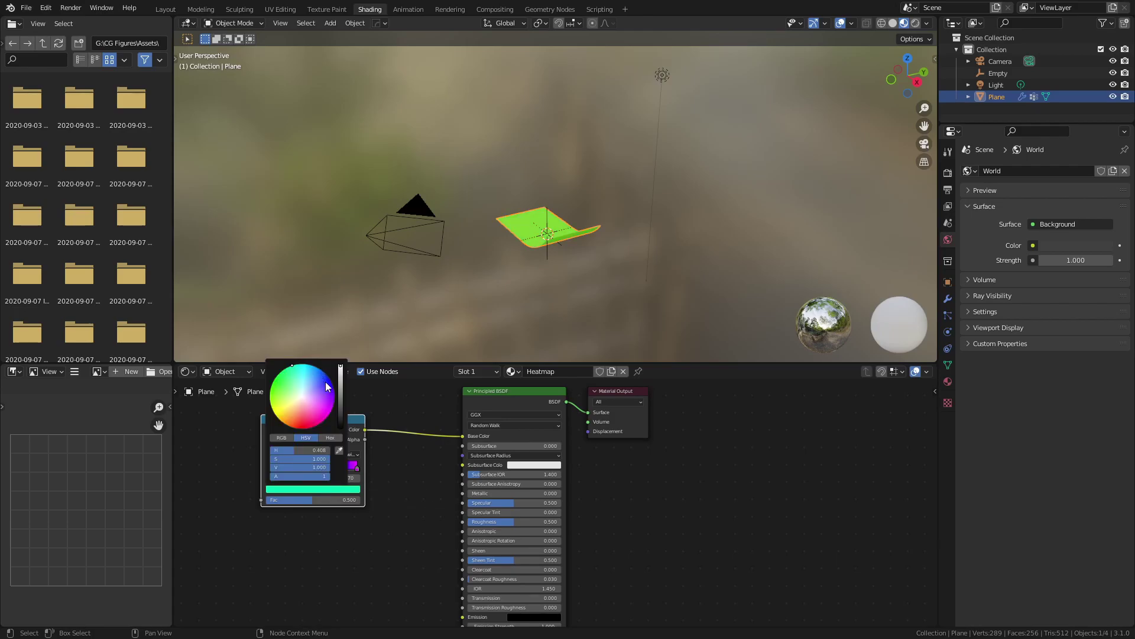
click(328, 378)
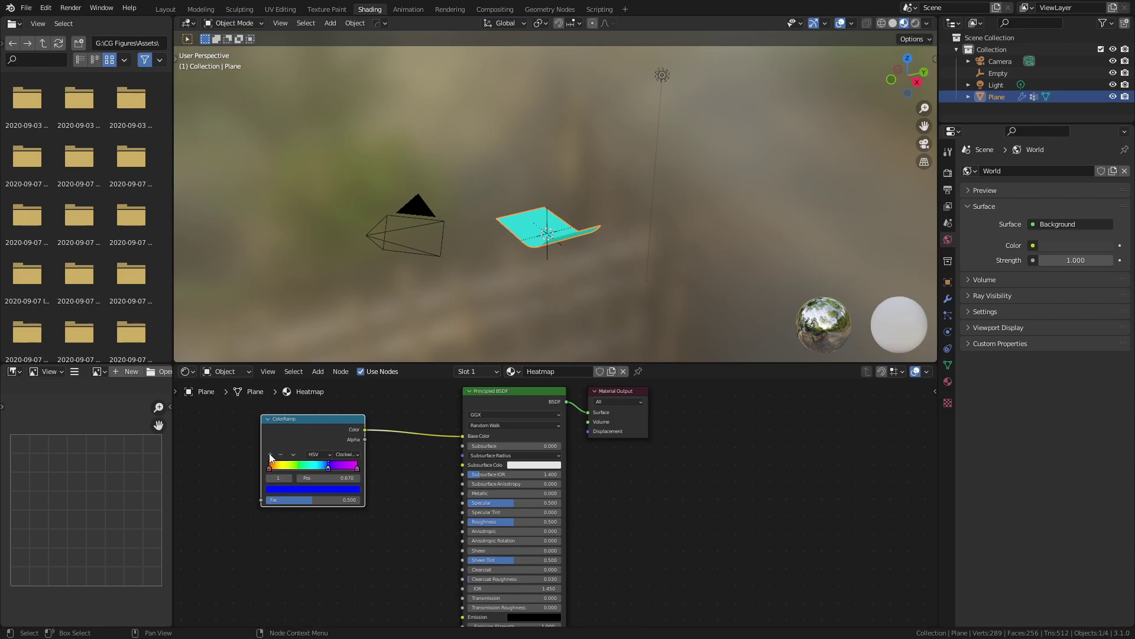
Step: Add a green stop at 0.335 and set the ramp to RGB blending with Ease interpolation
click(271, 454)
click(318, 454)
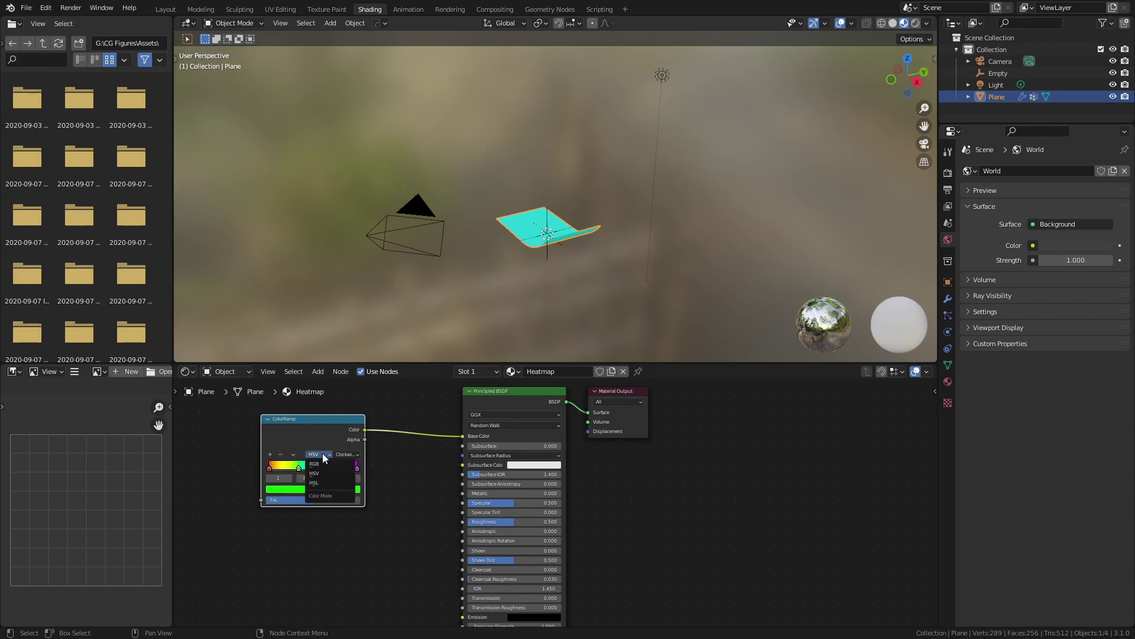
click(321, 464)
click(346, 454)
click(343, 465)
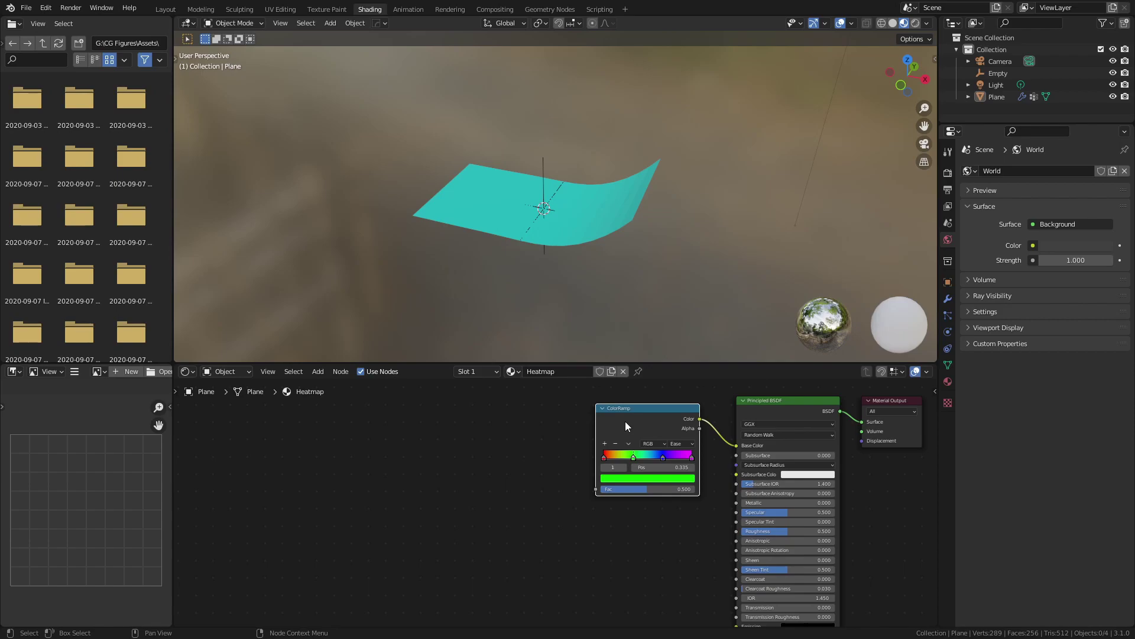
Step: Add Texture Coordinate and Mapping nodes to the ColorRamp, using Generated coordinates
drag(625, 421, 542, 426)
key(ctrl+t)
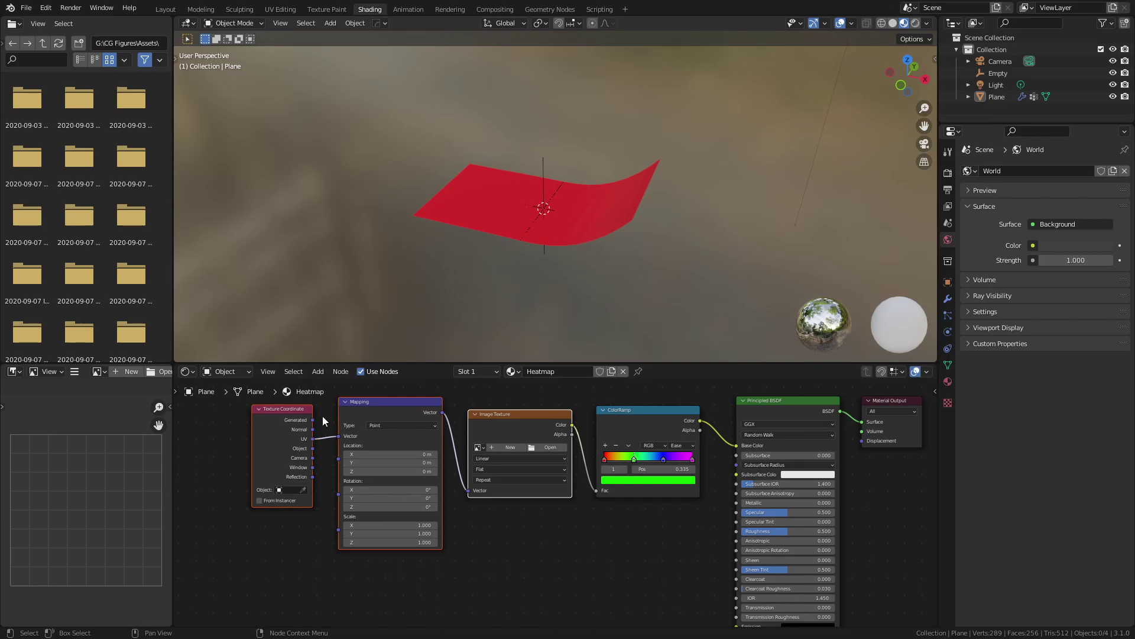
drag(313, 420, 338, 436)
Step: Change the Image Texture node into a Gradient Texture
click(508, 425)
drag(499, 431, 500, 423)
key(shift+s)
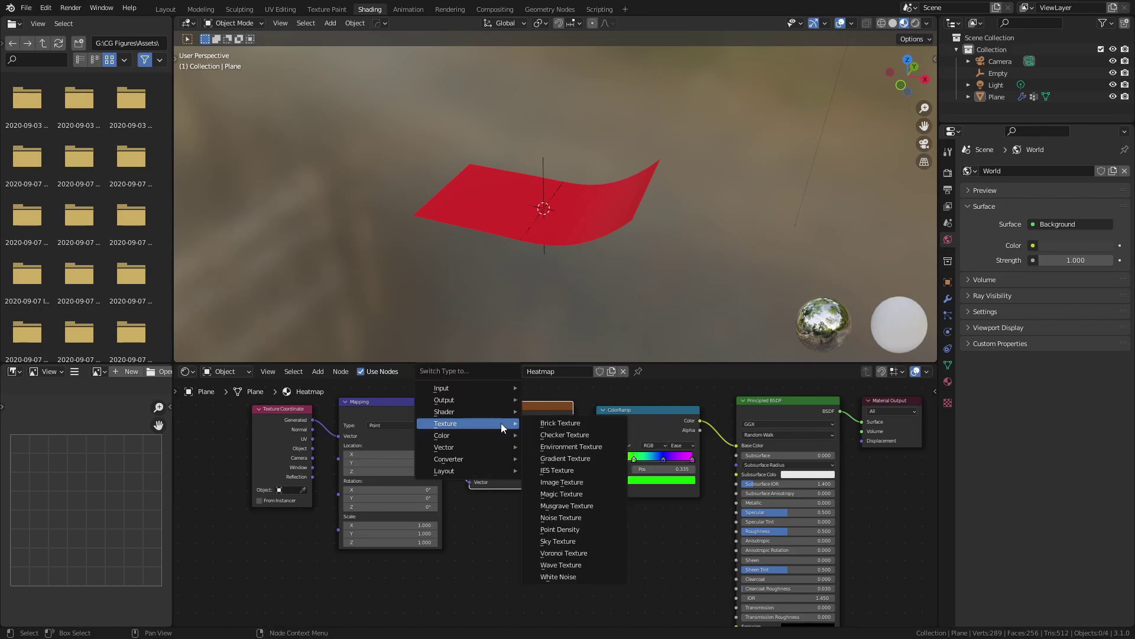
click(563, 458)
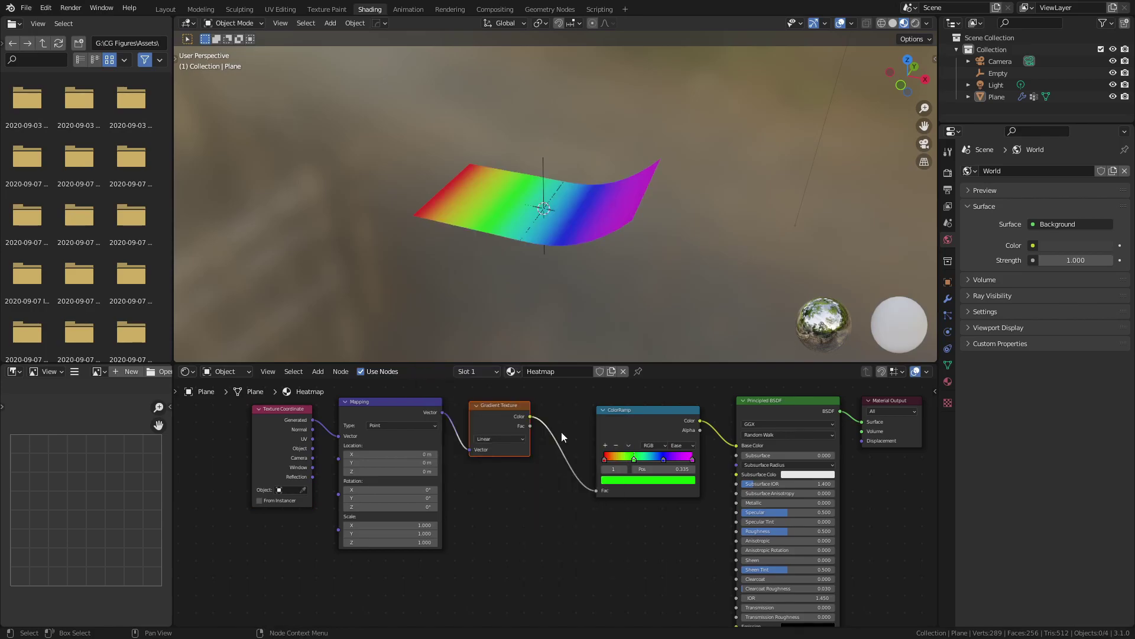
Step: Apply Shade Smooth to the plane
click(583, 221)
right_click(583, 222)
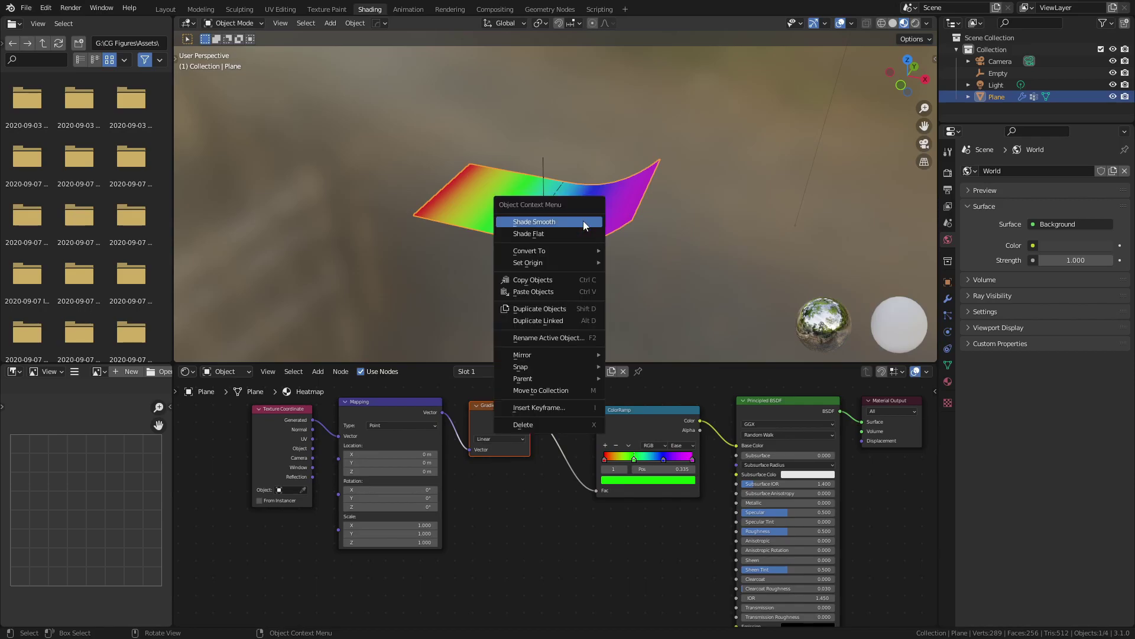
click(583, 222)
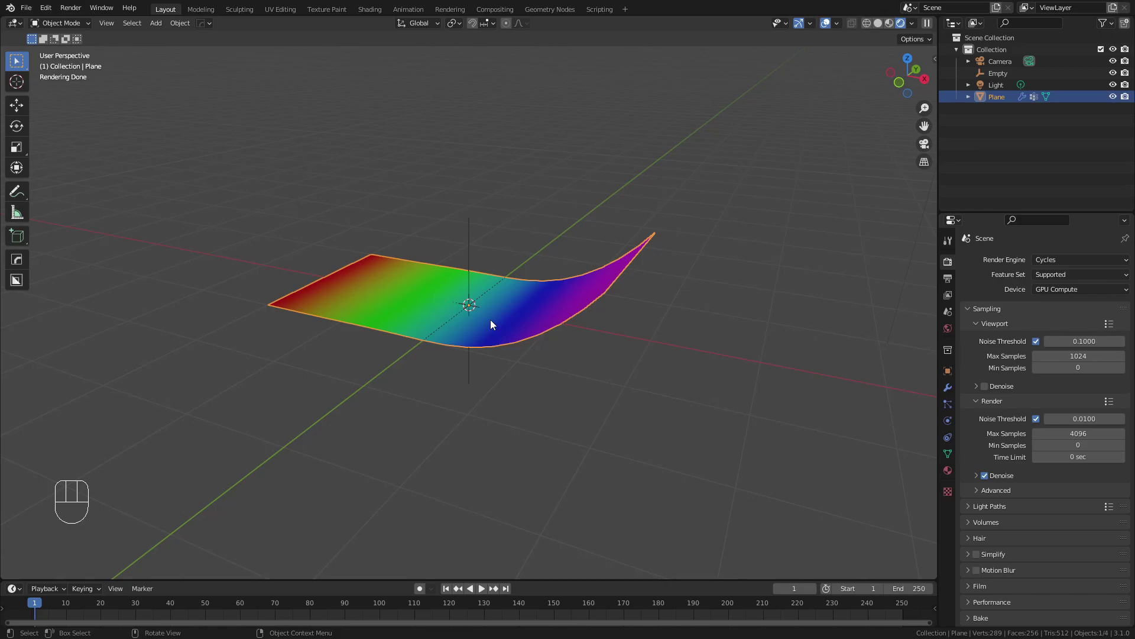
Step: Create a geometry node group on the plane with a Wire Flood node between Group Input and Output
click(546, 10)
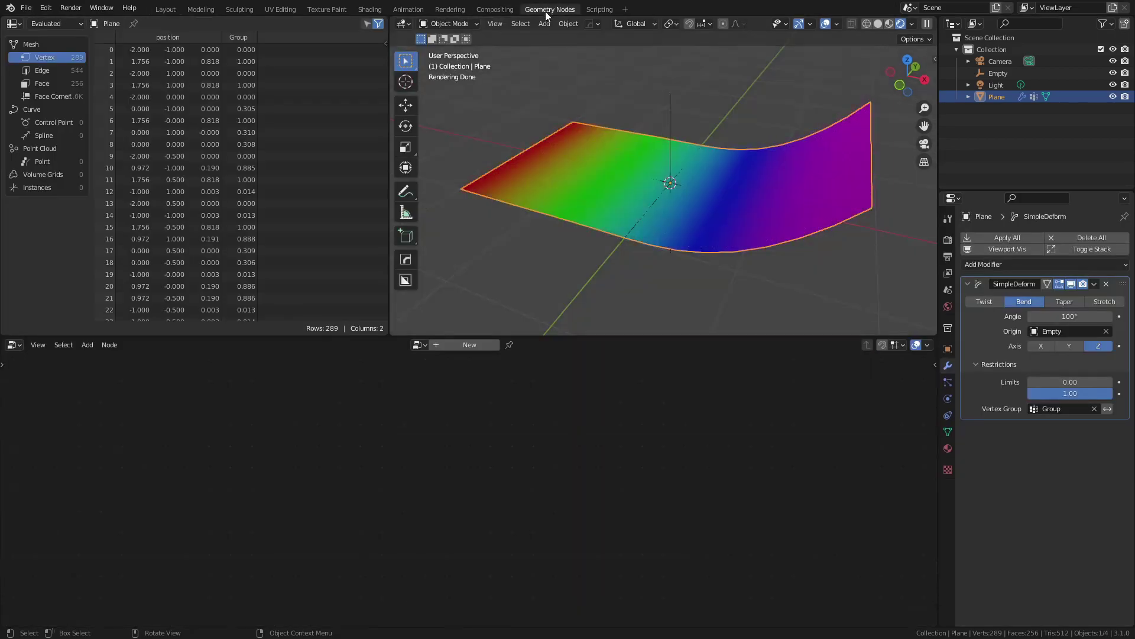
click(469, 344)
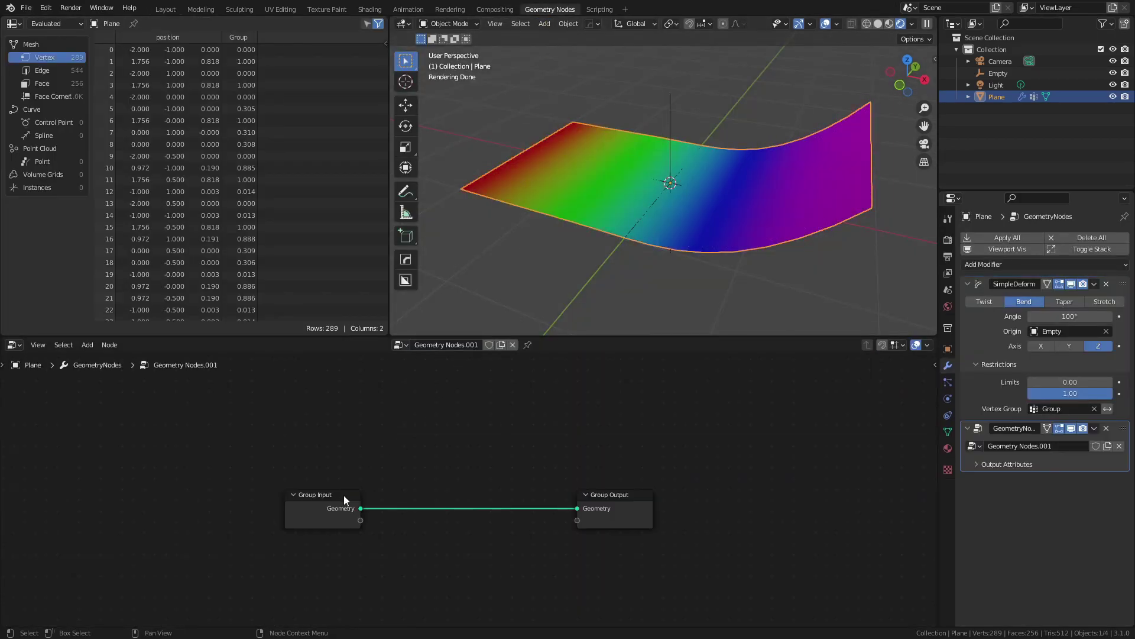
key(shift+a)
mouse_move(352, 403)
mouse_move(407, 403)
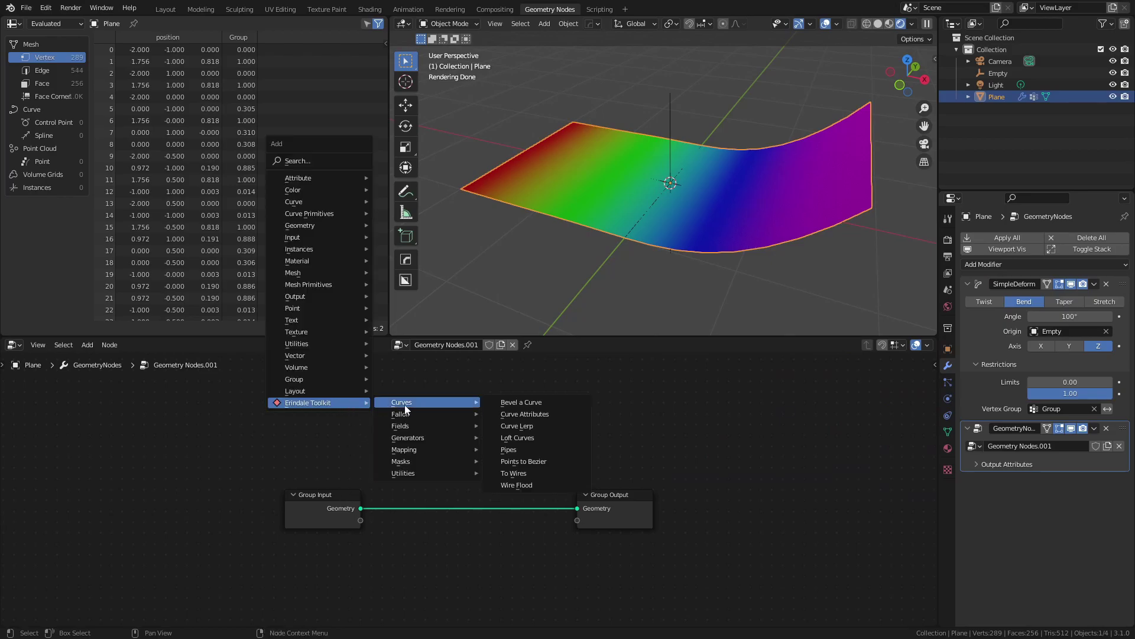
click(549, 482)
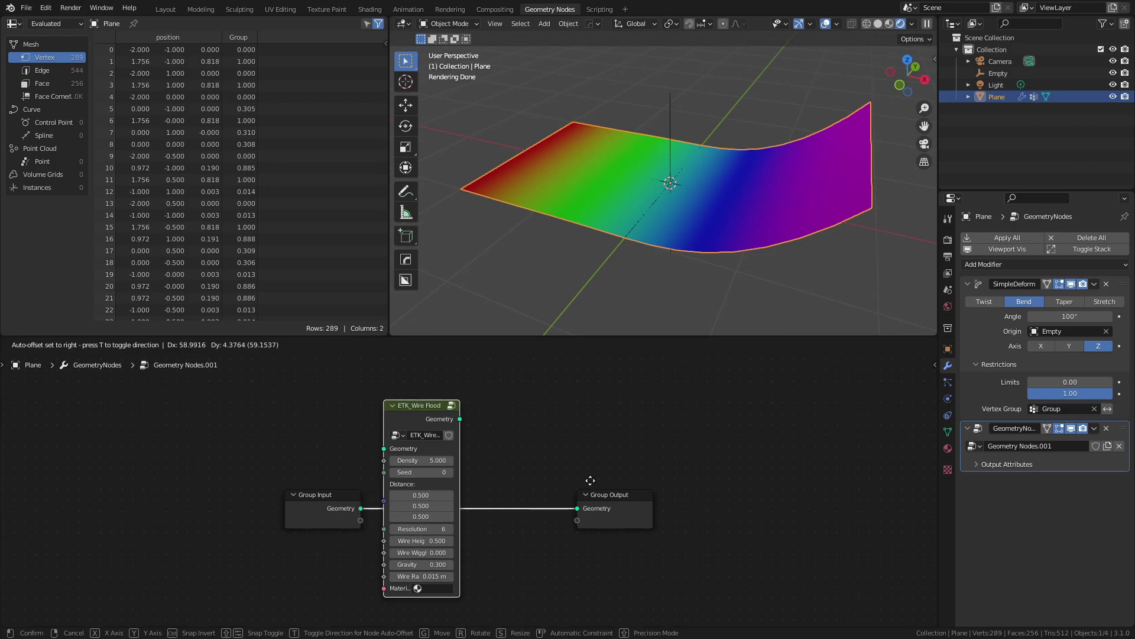
click(638, 480)
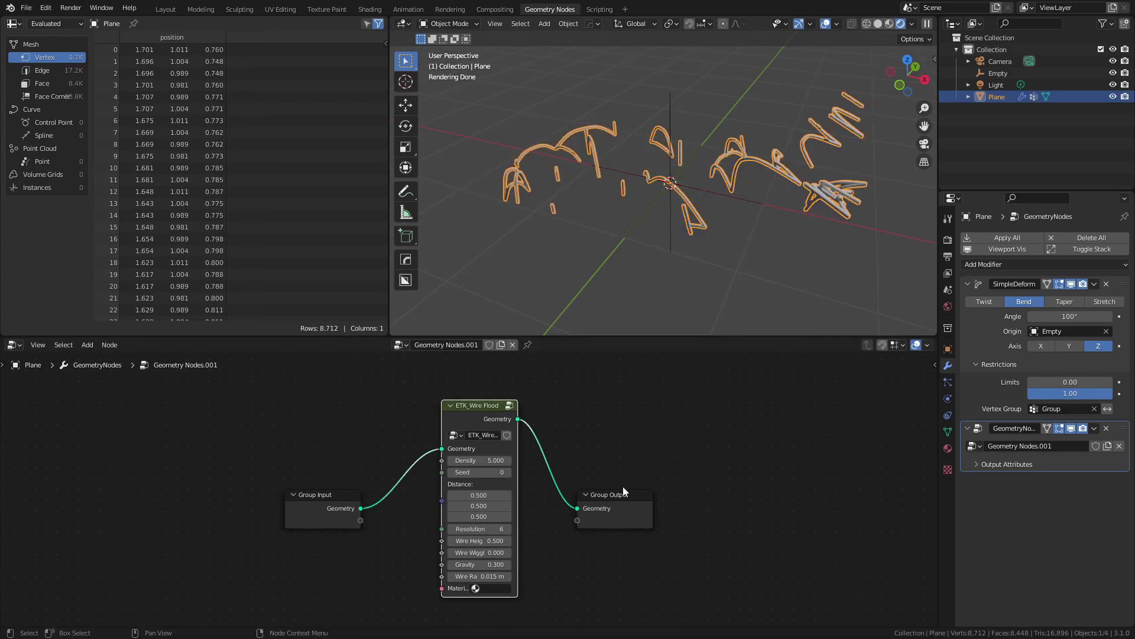
Step: Set the Wire Flood density to 200, height to 0.2 and wiggle to 0.1
click(490, 461)
text(200)
key(Return)
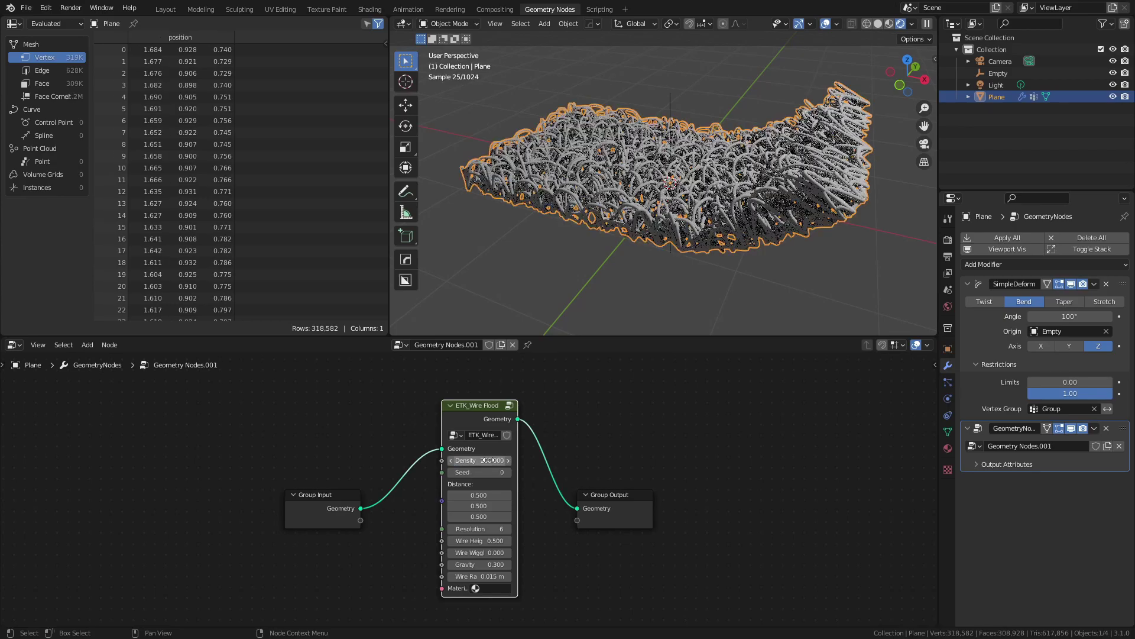
click(489, 541)
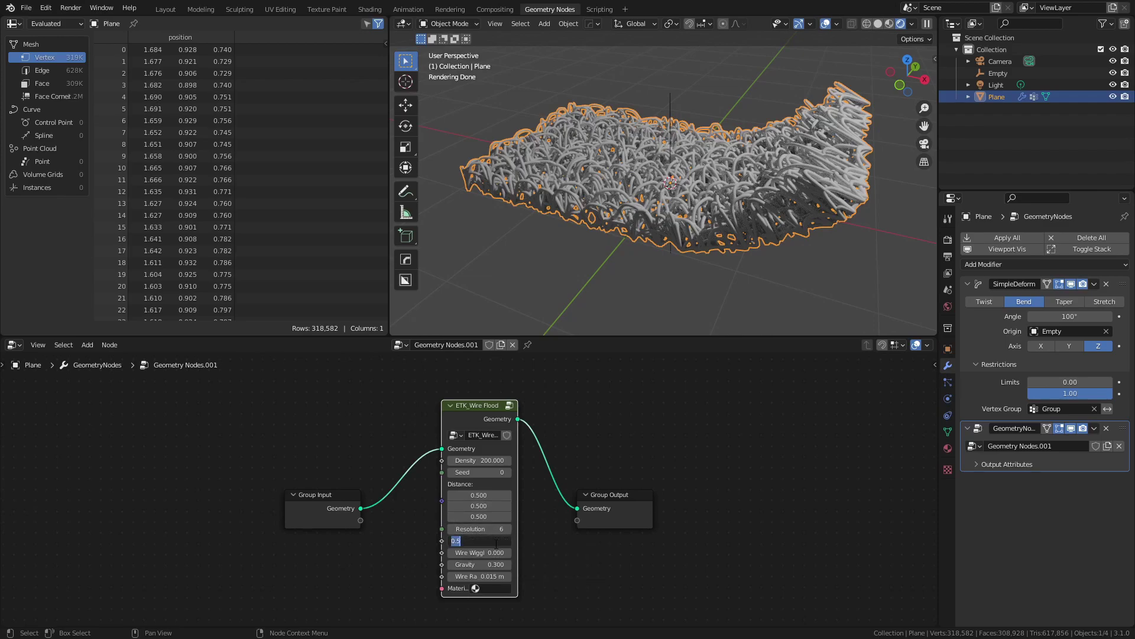
key(BackSpace)
text(.2)
key(Return)
click(492, 554)
key(BackSpace)
text(.1)
key(Return)
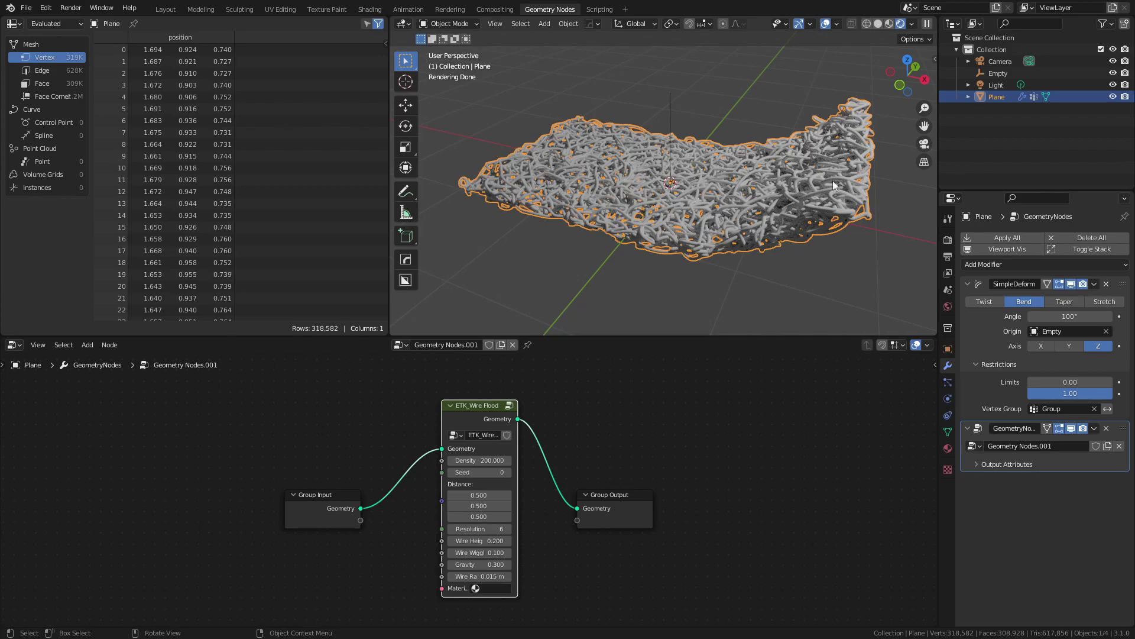
Step: Set the wire radius to 0.015 m and assign the Heatmap material to the wires
click(487, 576)
text(.01)
key(Return)
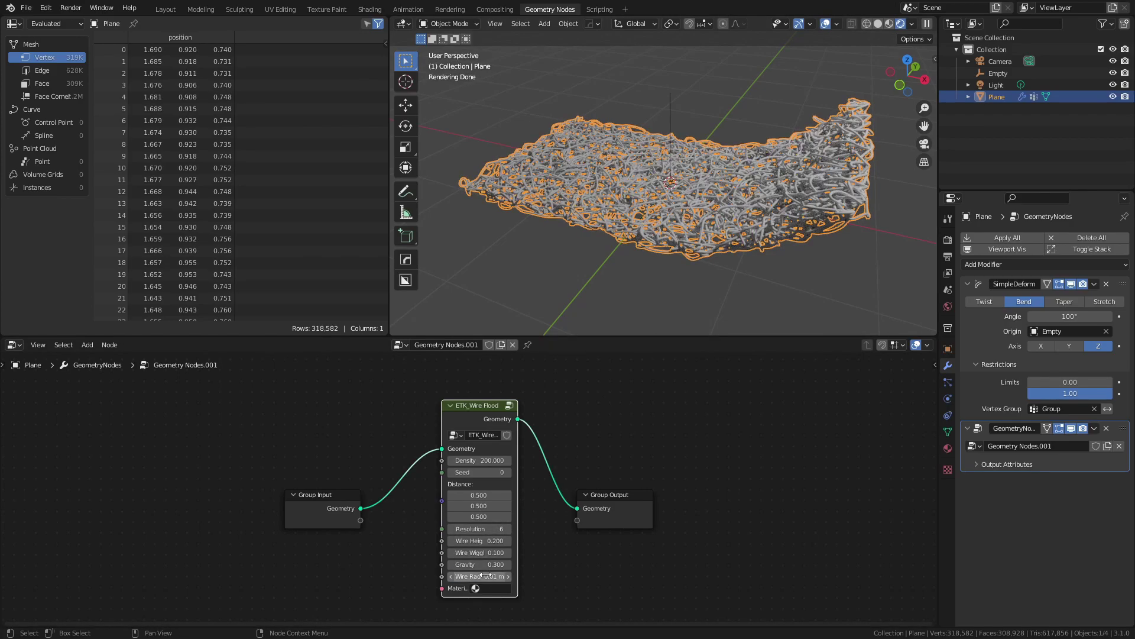
click(487, 576)
text(.015)
key(Return)
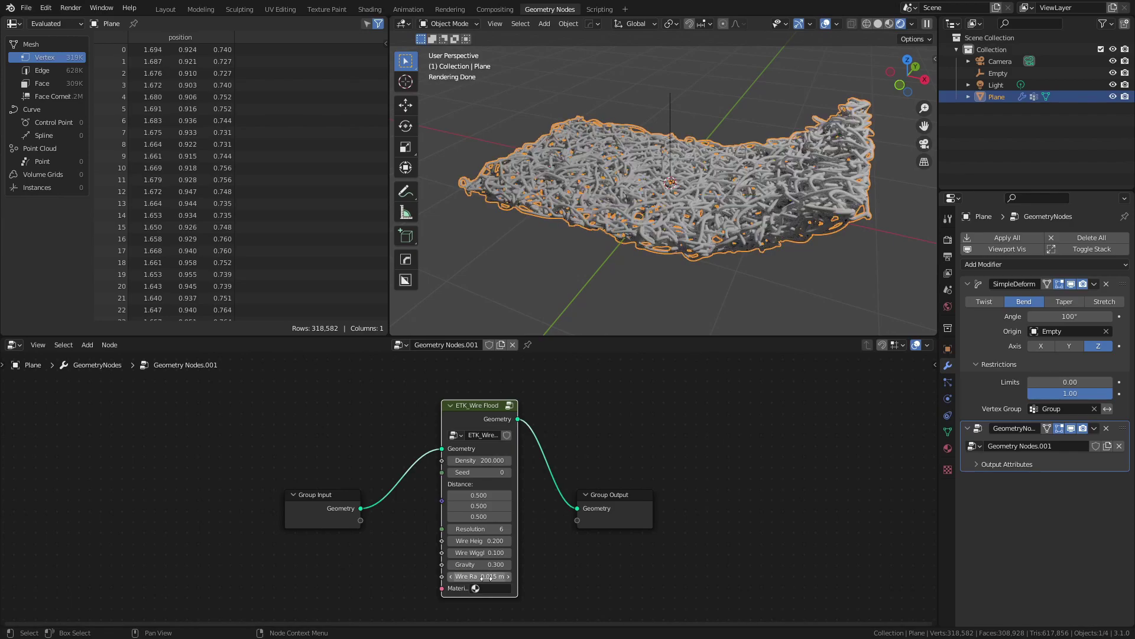
click(486, 588)
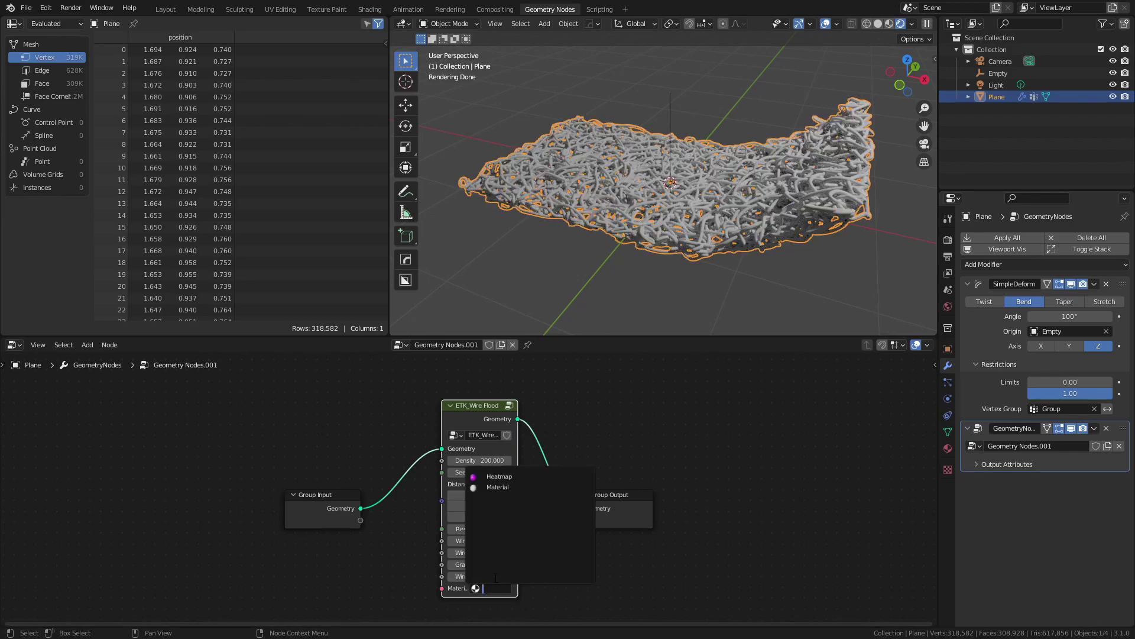
click(510, 477)
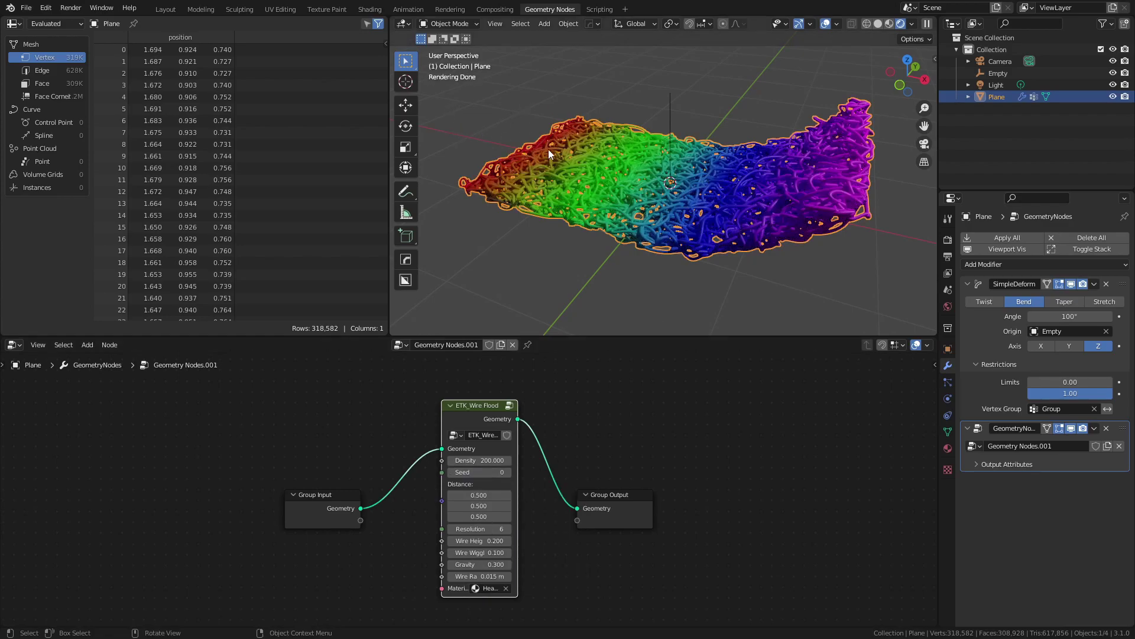
Step: Raise the Wire Flood seed to 2 to regenerate the wires
middle_drag(644, 147, 583, 127)
click(509, 472)
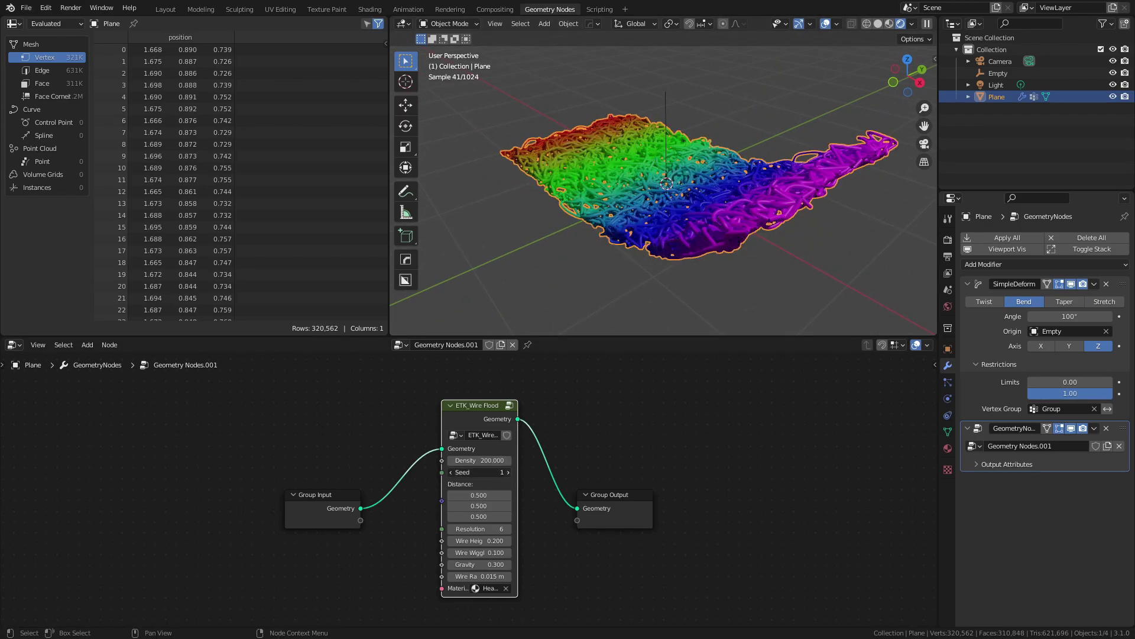
click(509, 471)
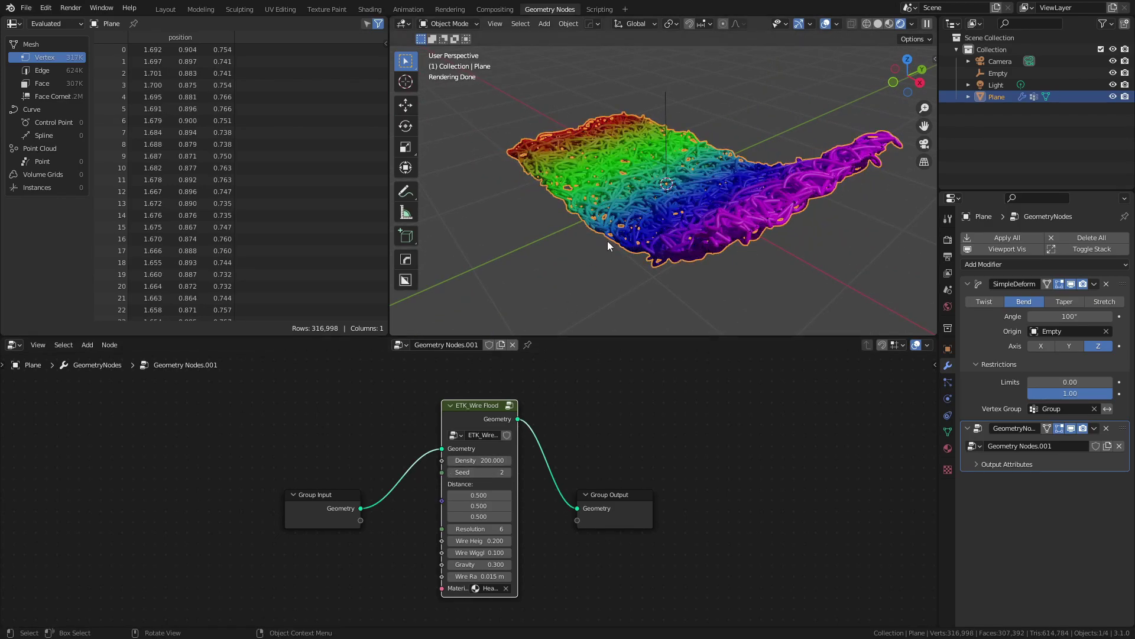
scroll(608, 240, down, 2)
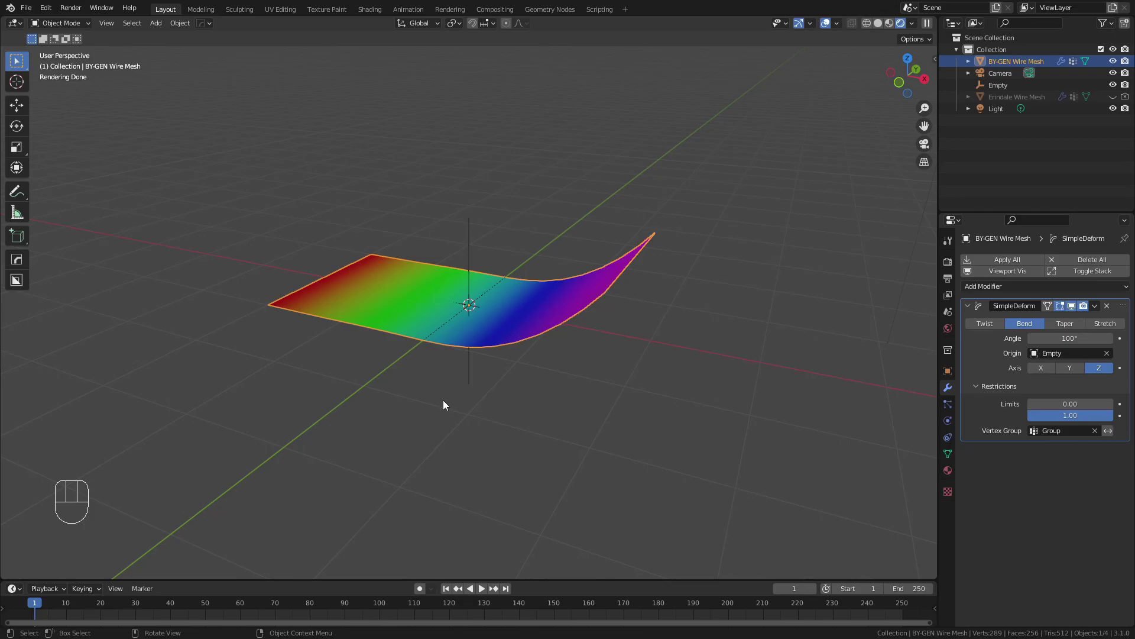
Step: In the BY-GEN sidebar, pick Tangle from the Surface Effects presets
click(547, 320)
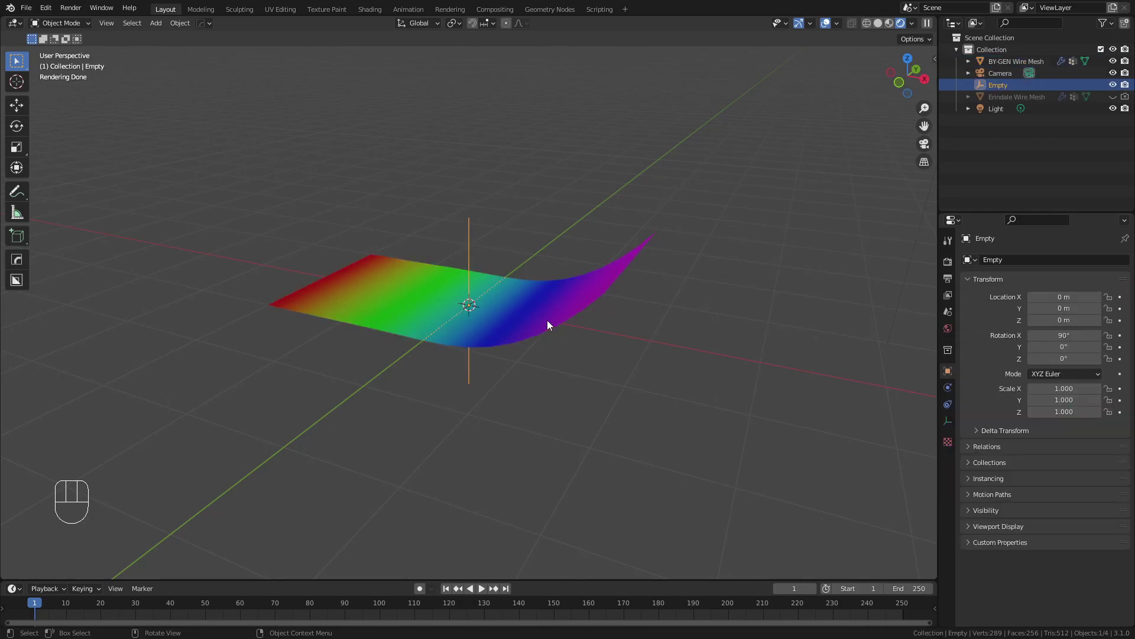
key(n)
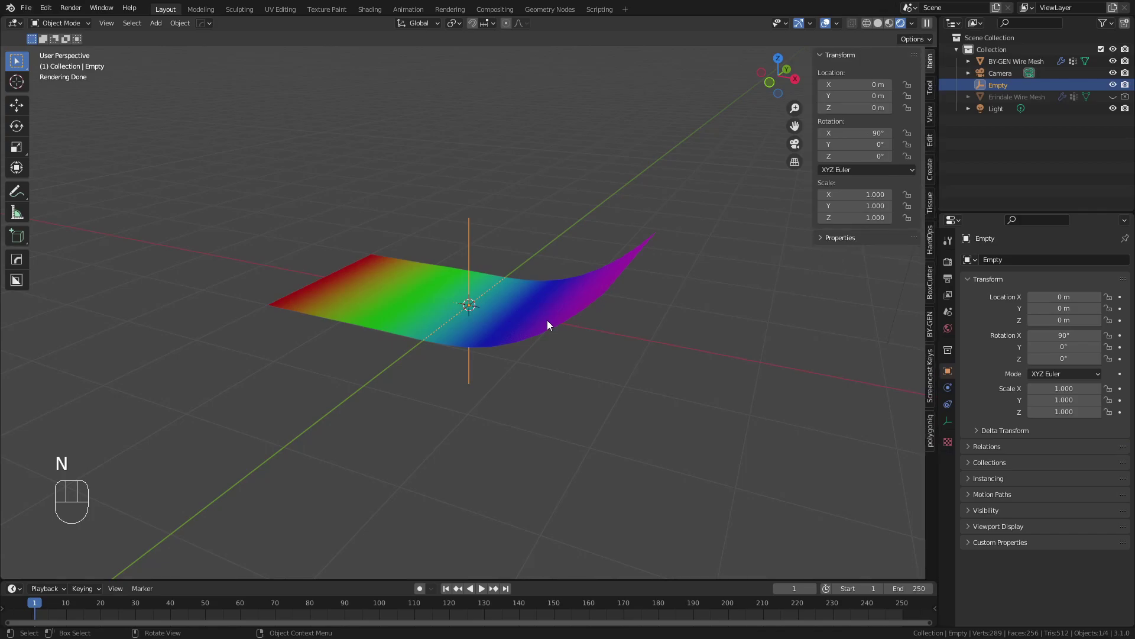
click(929, 324)
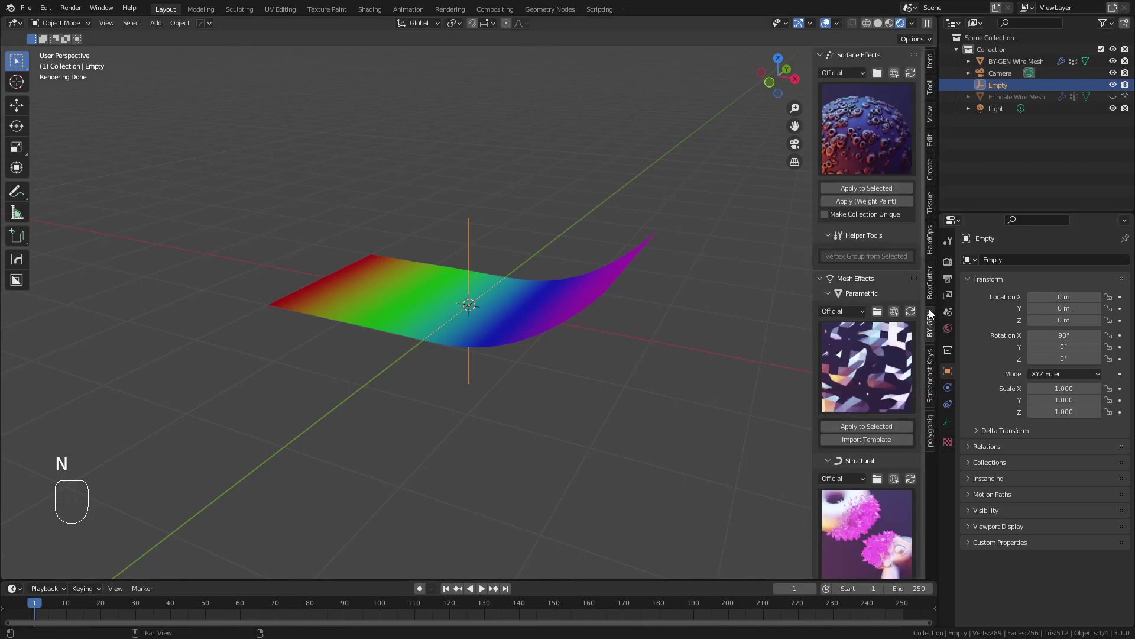
click(864, 133)
click(547, 349)
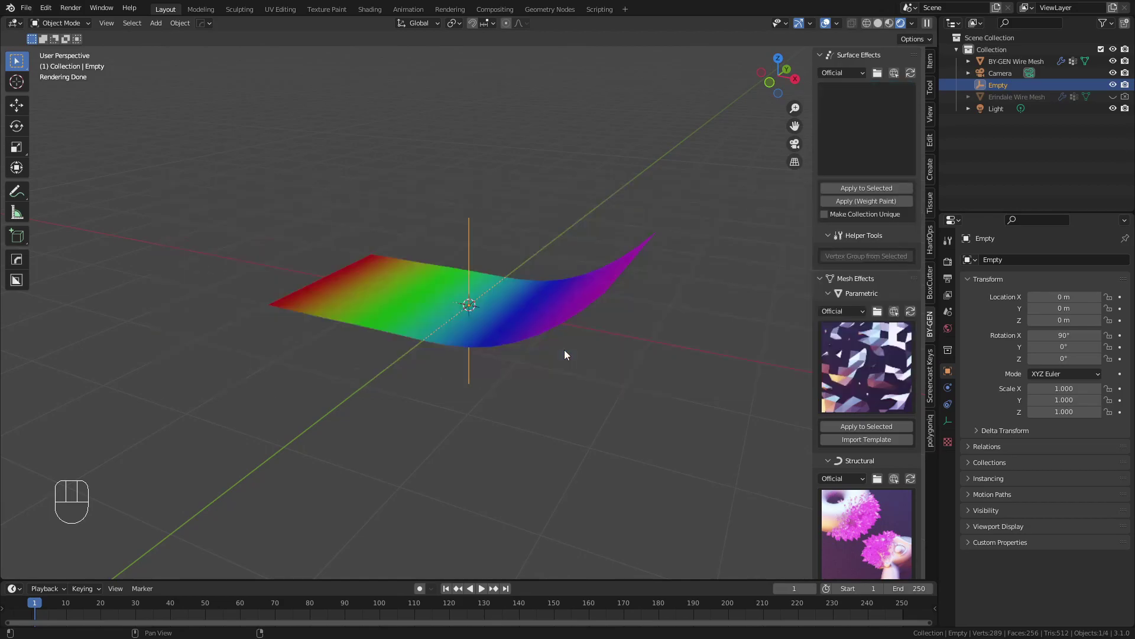
click(838, 168)
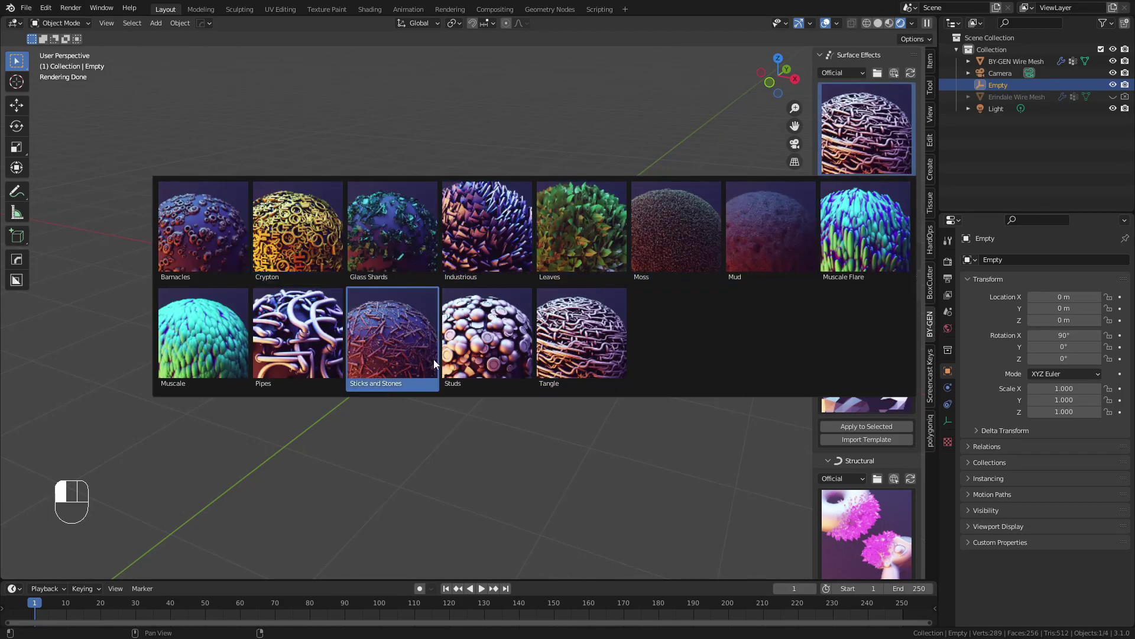
click(580, 346)
Step: Select the BY-GEN Wire Mesh plane and apply the Tangle surface effect to it
click(505, 318)
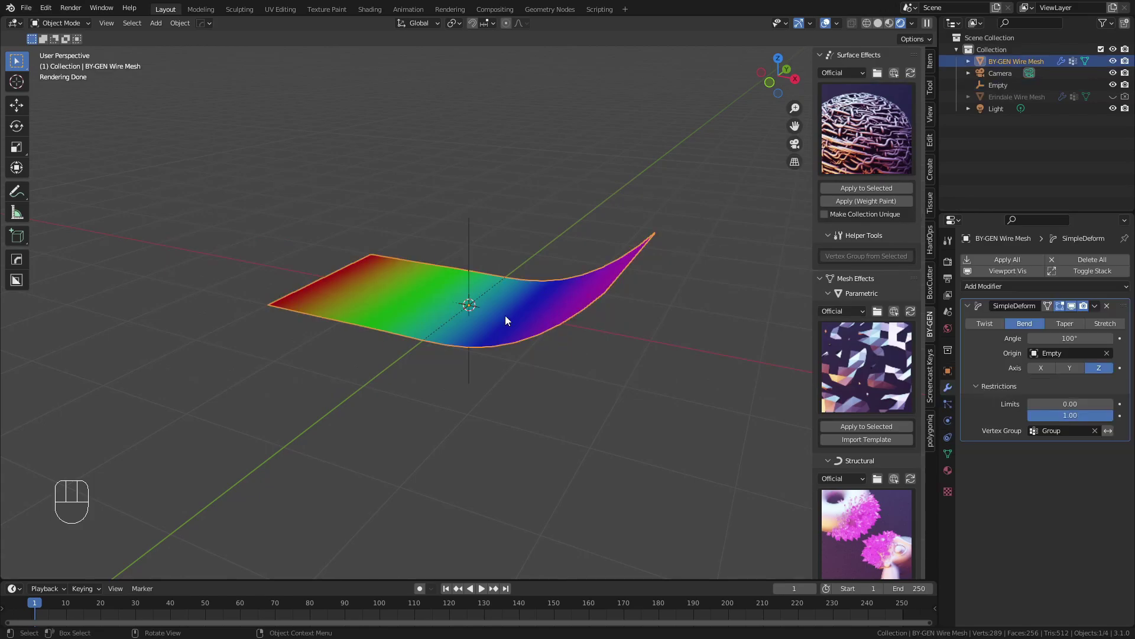
click(885, 187)
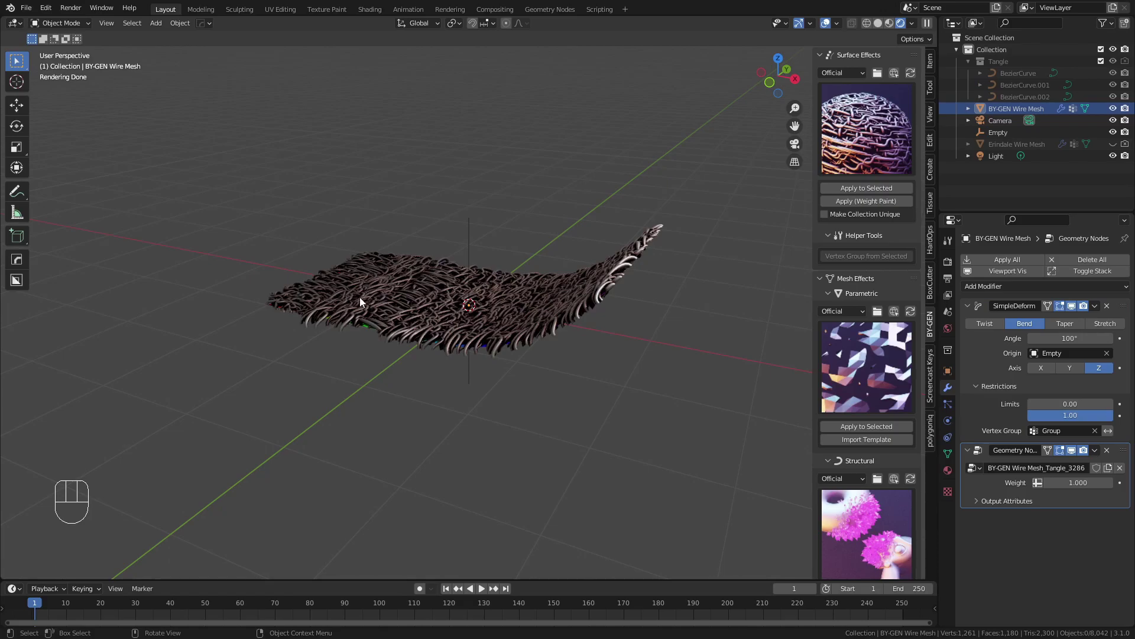
scroll(488, 367, up, 2)
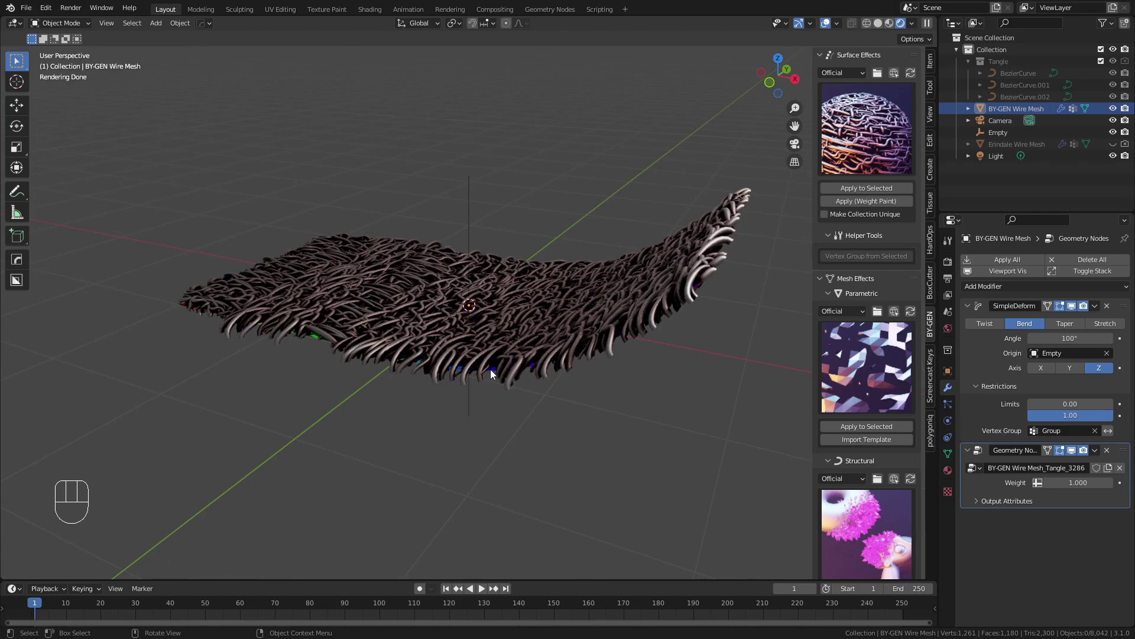
Step: In the Geometry Nodes workspace, delete the Group Input node feeding the plane into the output
click(551, 9)
middle_drag(571, 437, 409, 422)
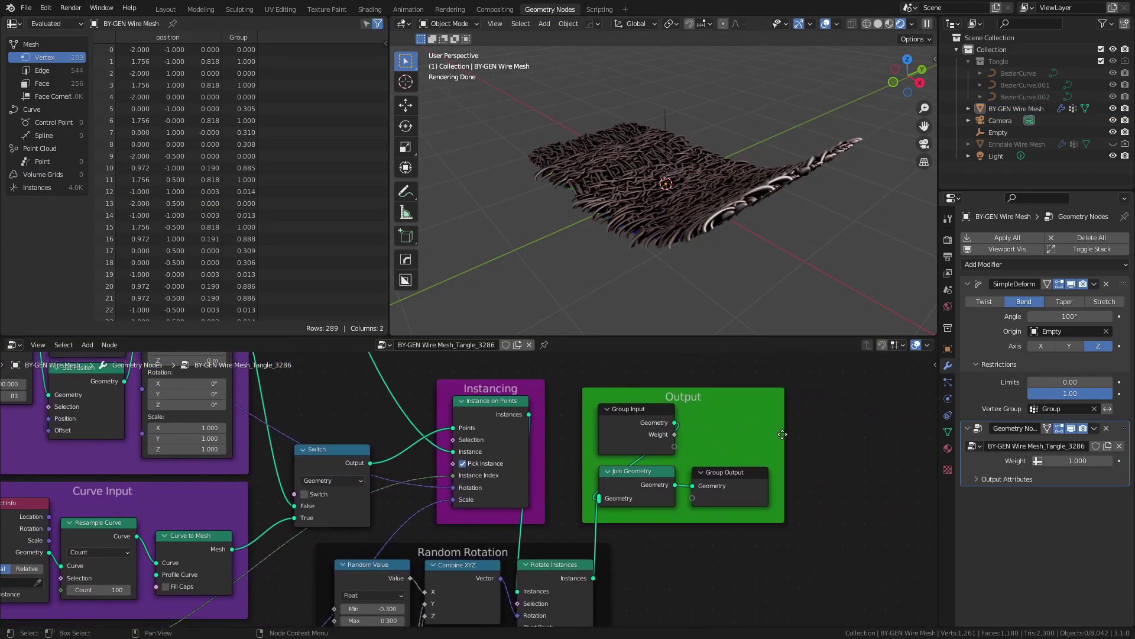
drag(743, 473, 866, 470)
mouse_move(582, 415)
mouse_down()
mouse_move(561, 410)
mouse_move(572, 399)
mouse_up()
key(Delete)
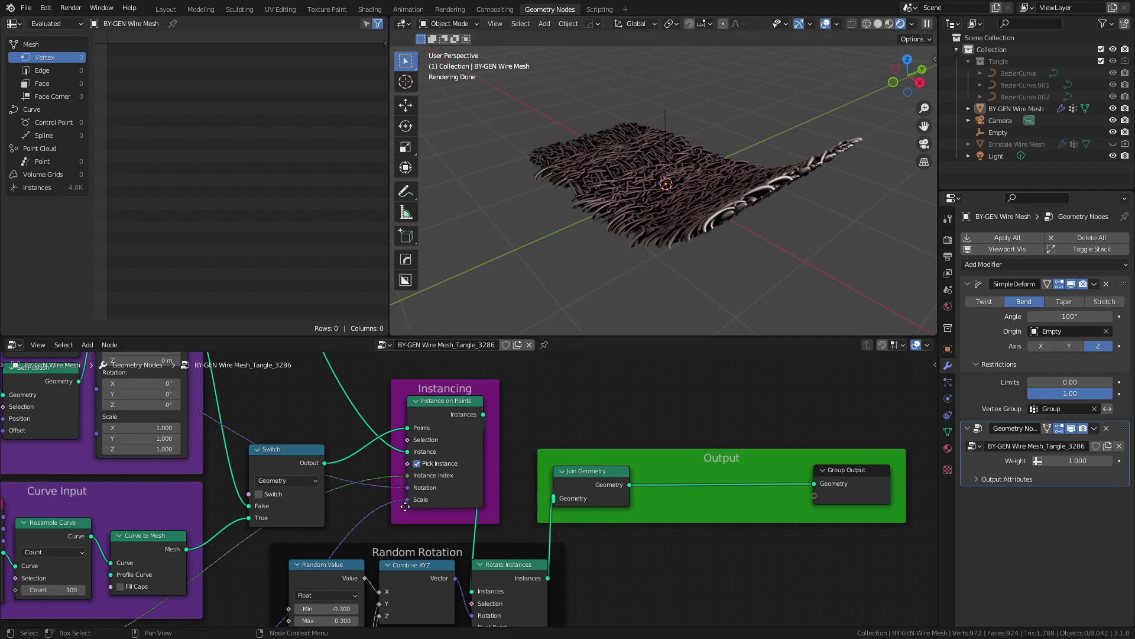
Step: Set the first rotation minimum to -0.3 and the third rotation range to 0–10
scroll(488, 612, down, 2)
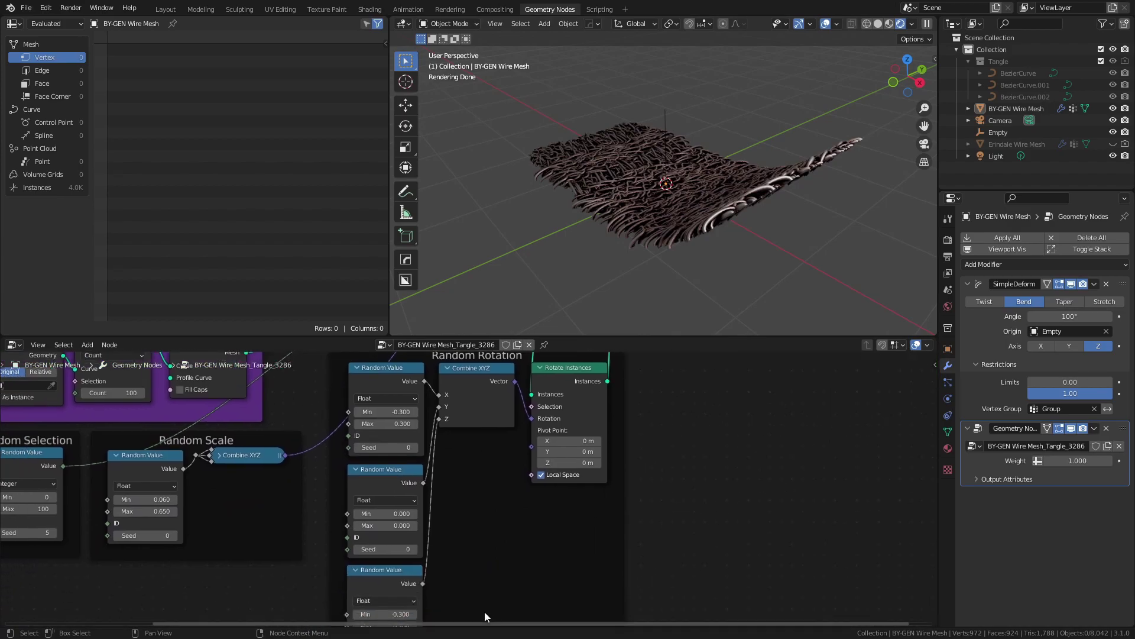
middle_drag(489, 613, 509, 466)
scroll(509, 466, down, 1)
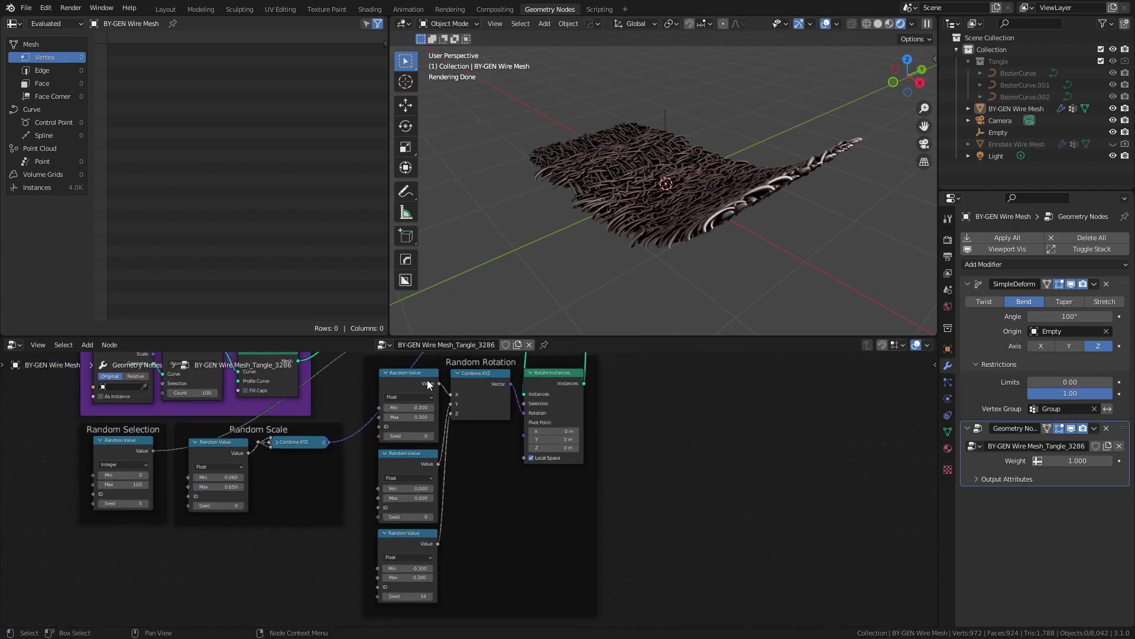
key(ctrl+z)
click(414, 568)
text(0)
key(Return)
click(417, 577)
text(10)
key(Return)
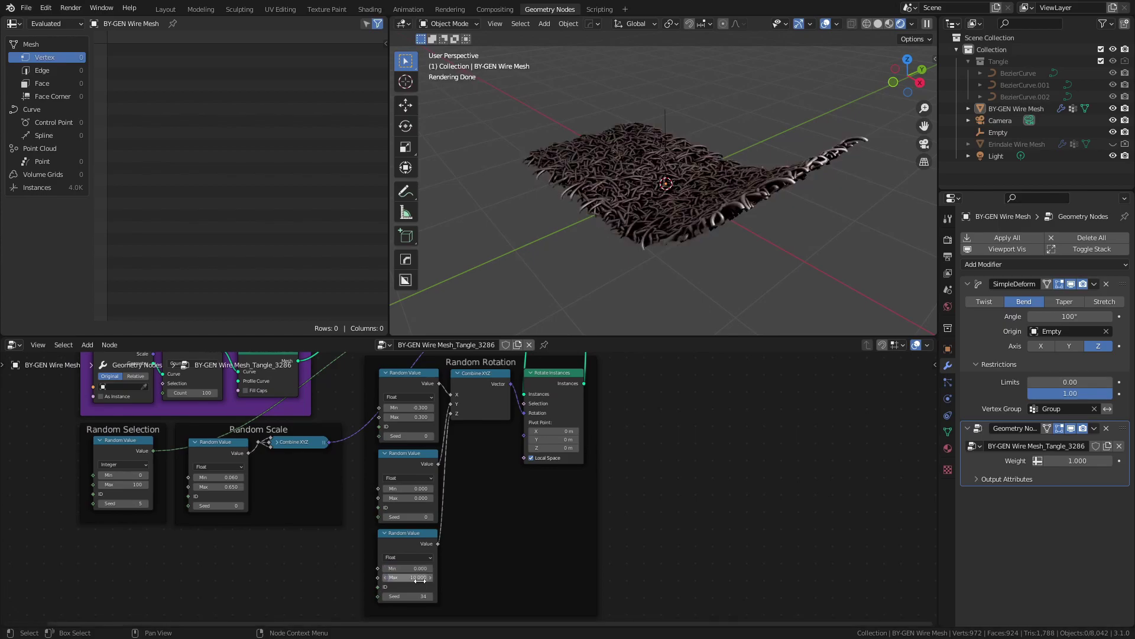
Step: Set the second Random Value rotation maximum to 0.5
click(422, 497)
text(.5)
key(Return)
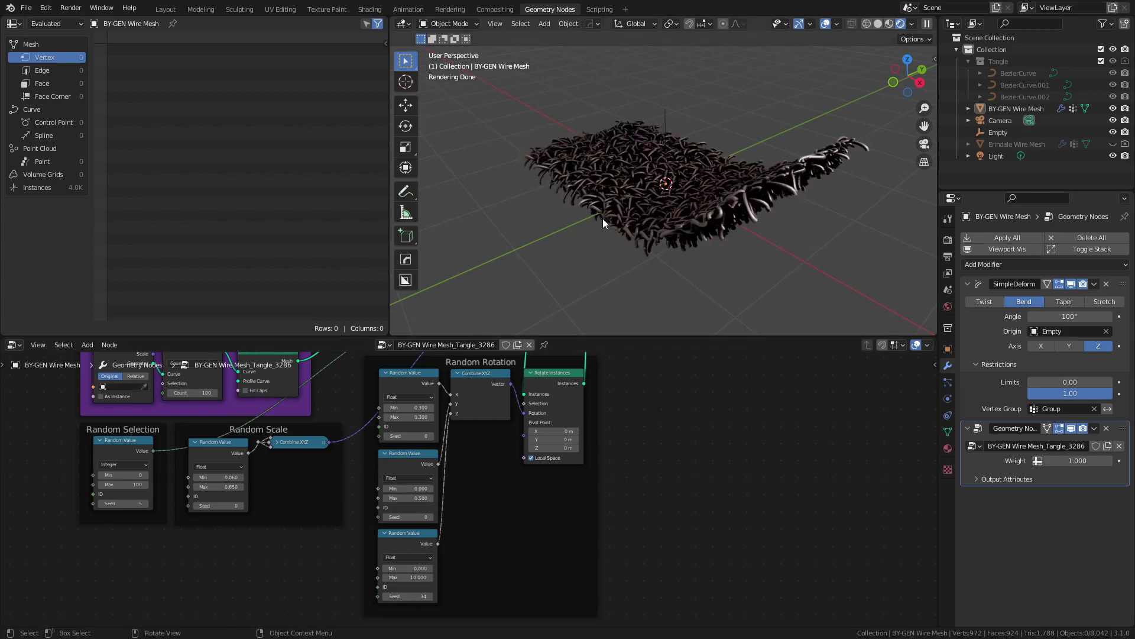
middle_drag(658, 197, 706, 211)
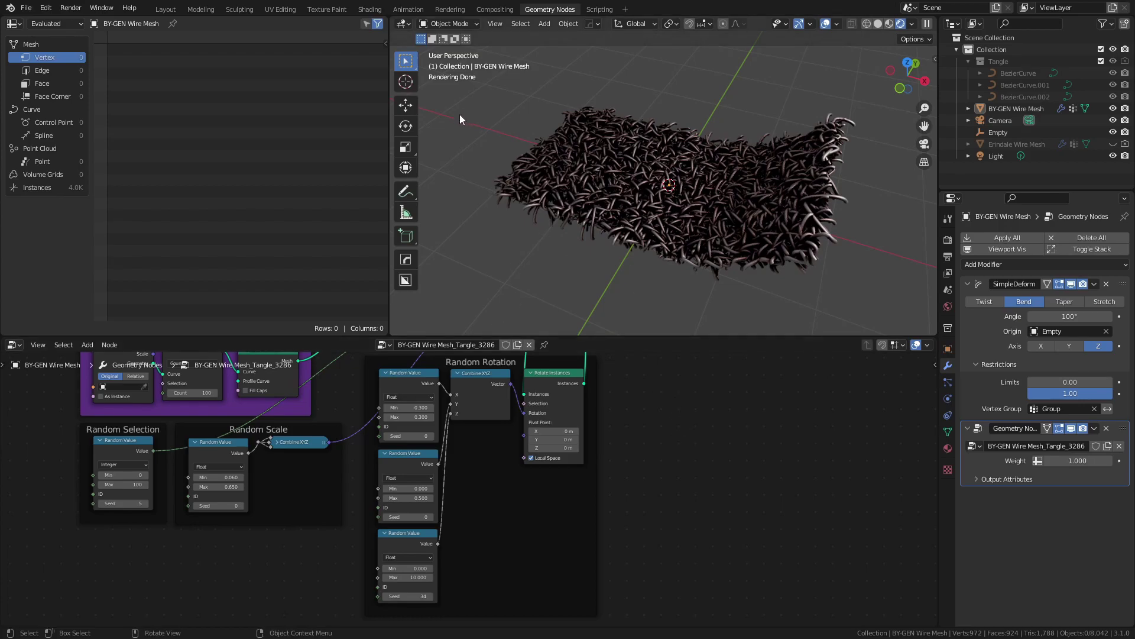
Step: Insert a Set Material node before Group Output and assign it the Heatmap material
middle_drag(689, 405, 686, 411)
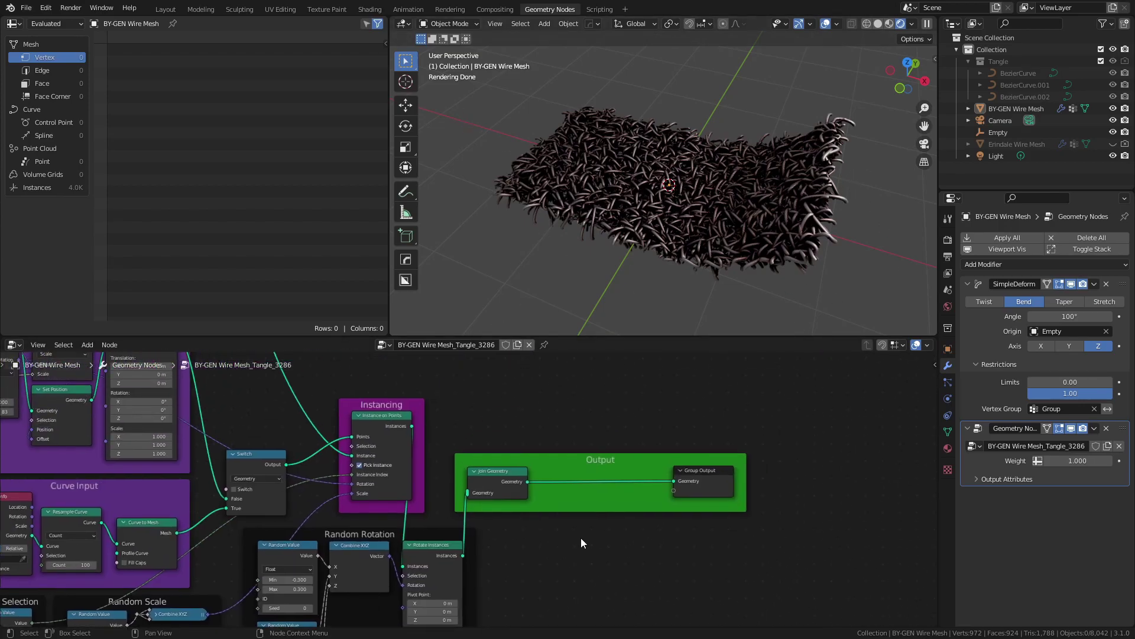
scroll(581, 540, up, 3)
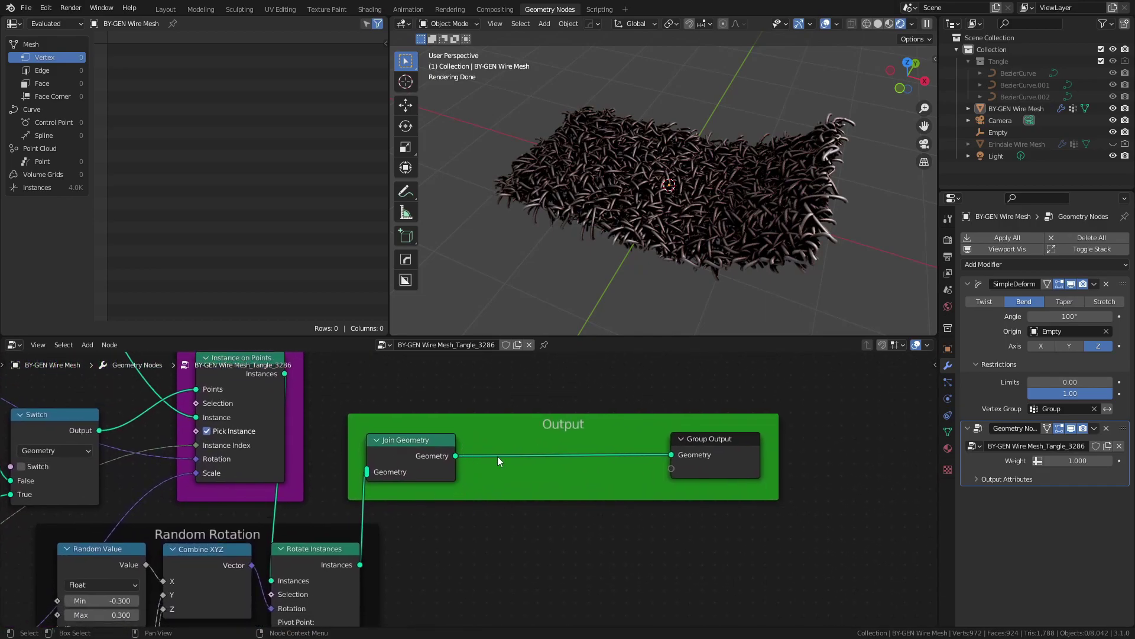
key(shift+a)
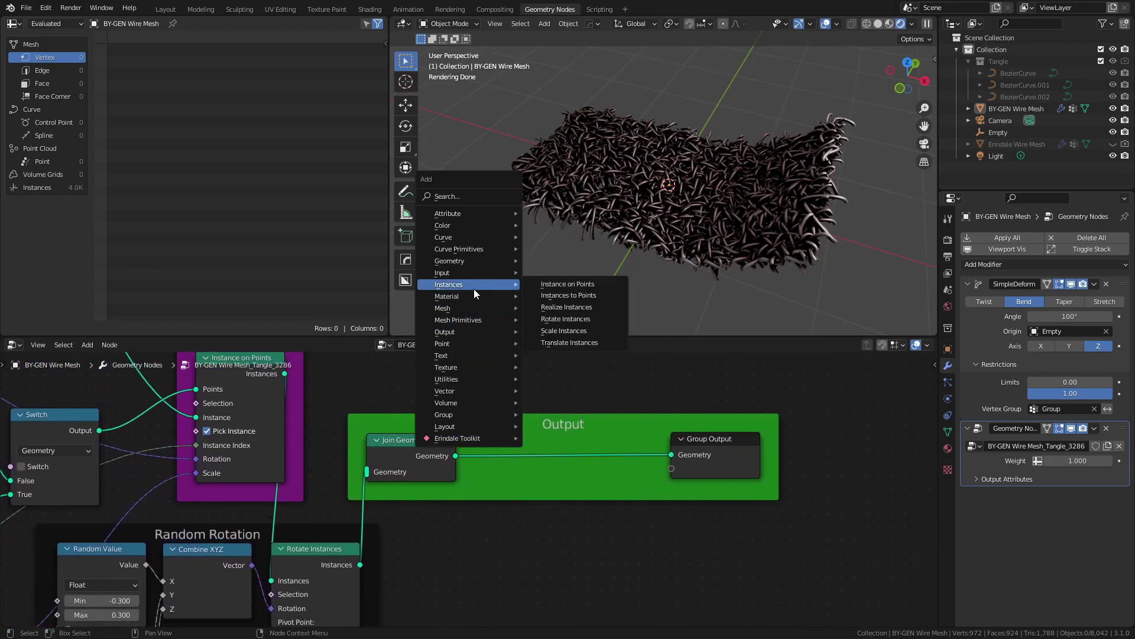
mouse_move(485, 296)
click(568, 342)
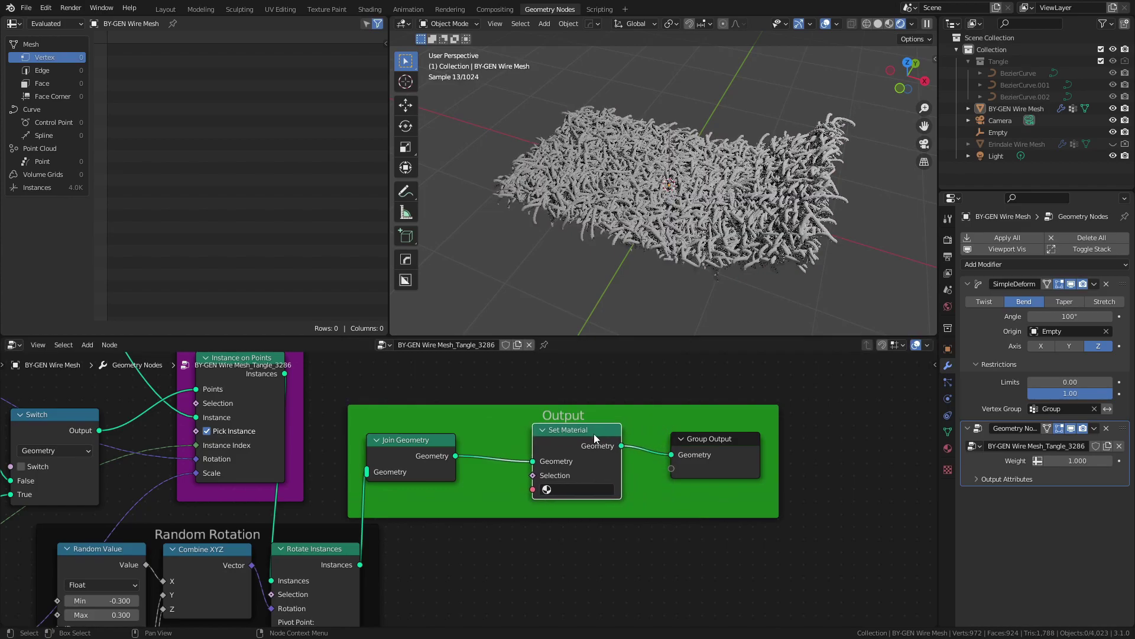
click(609, 440)
click(608, 498)
click(615, 368)
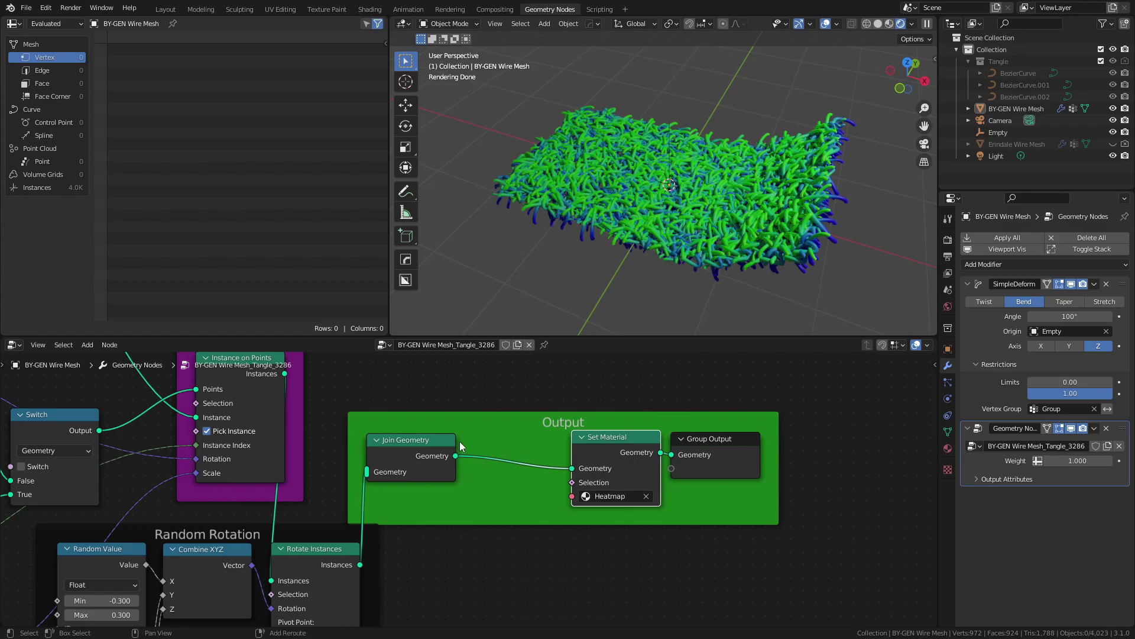
Step: Add a Realize Instances node before Set Material, muting and unmuting it with M
key(shift+a)
mouse_move(424, 430)
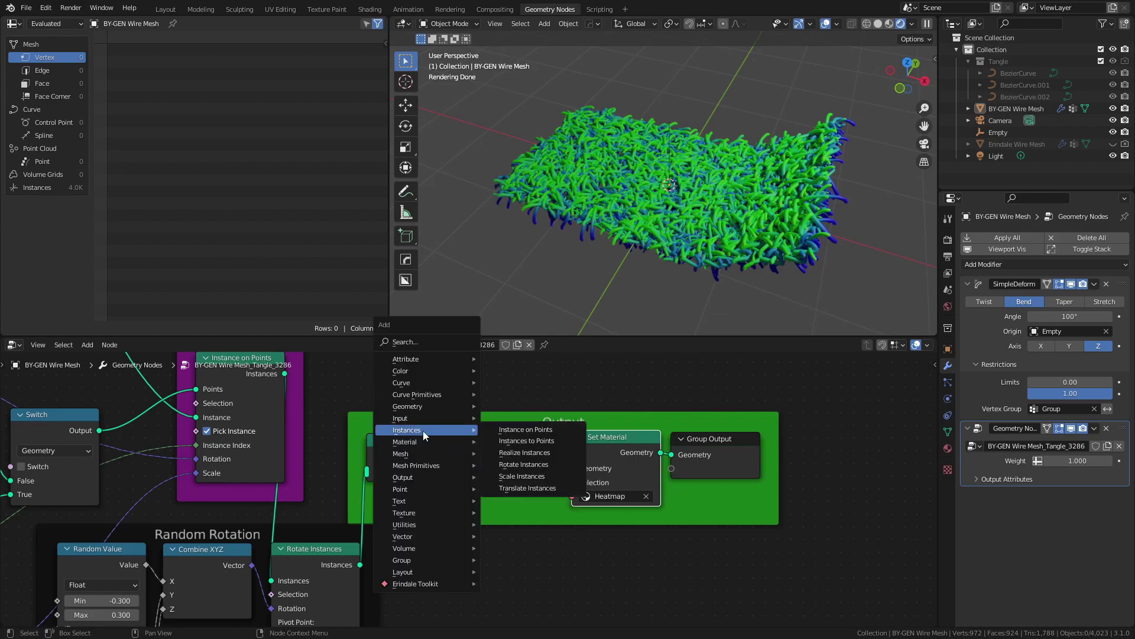
click(525, 453)
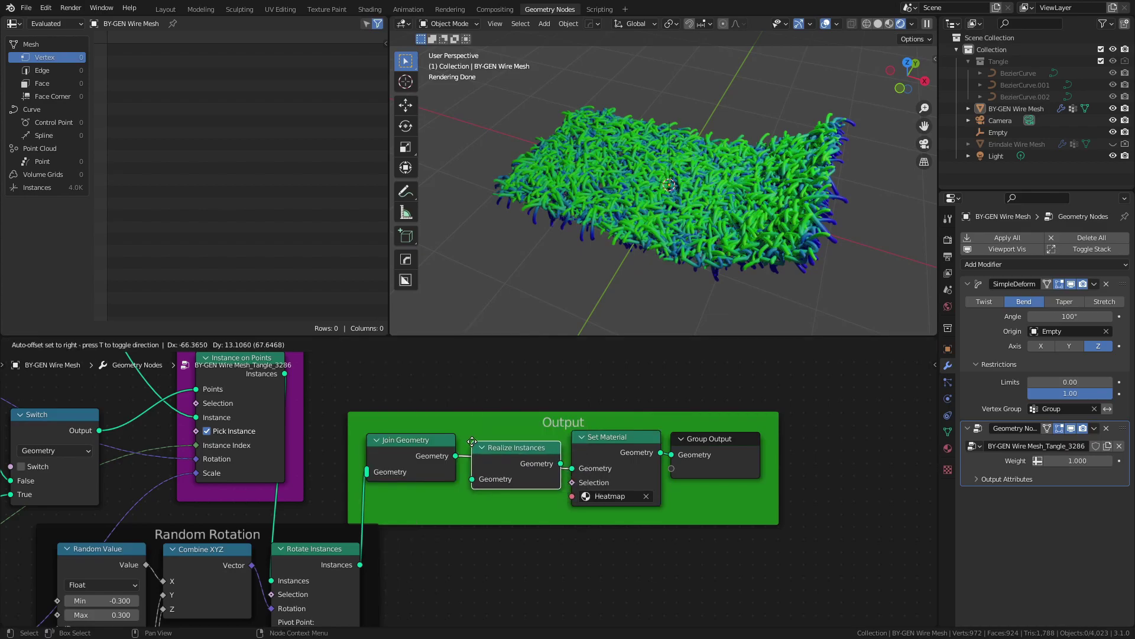
click(472, 441)
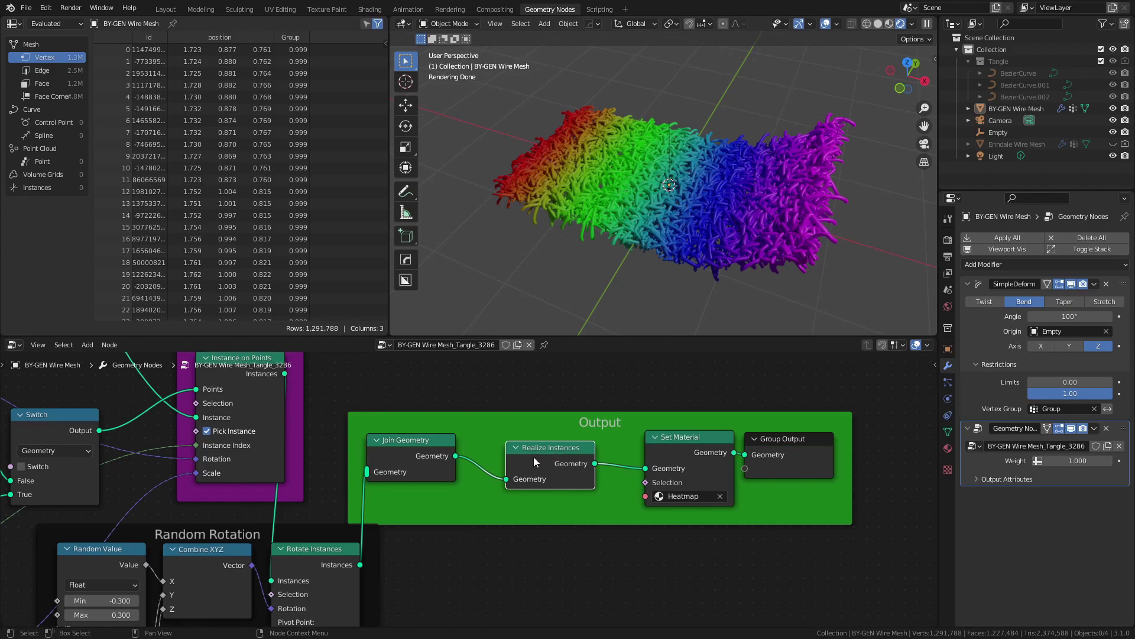
key(m)
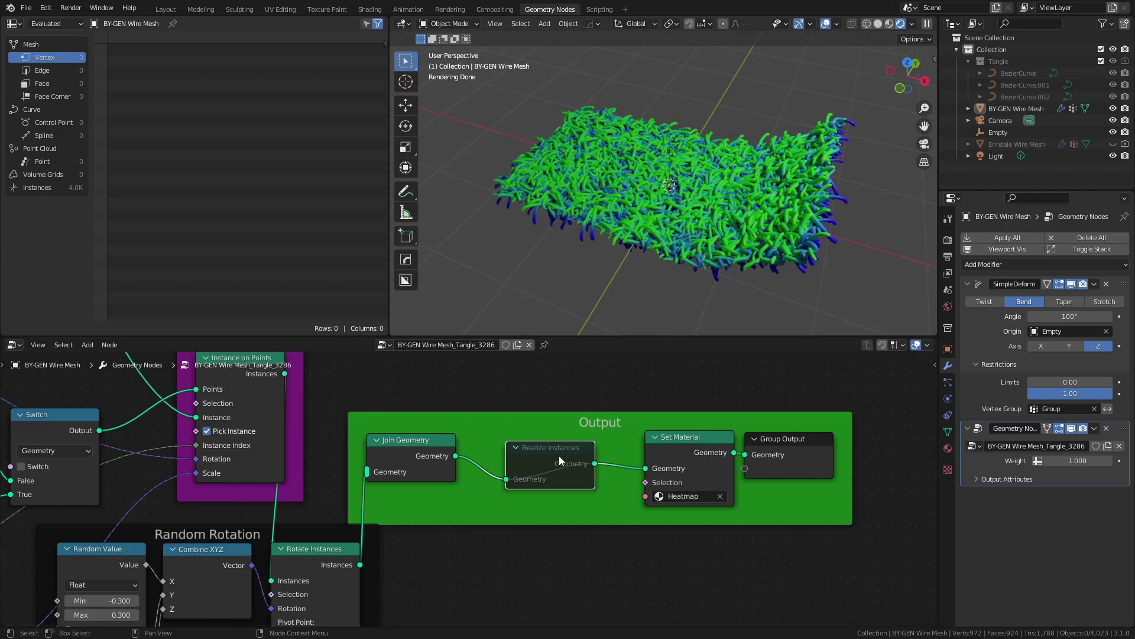
key(m)
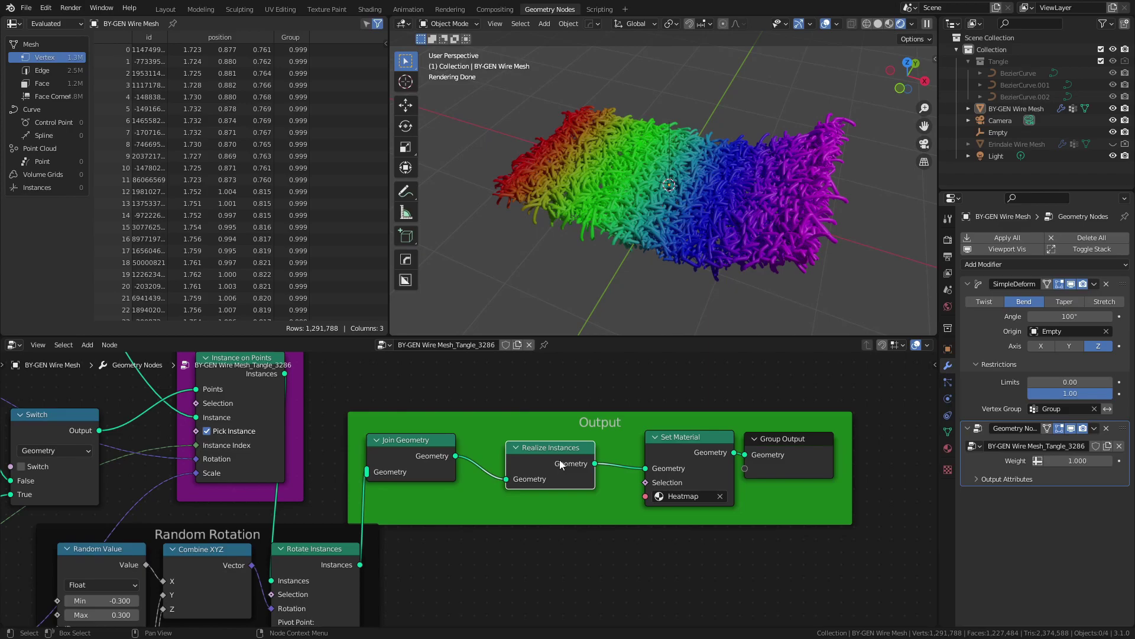
Step: Remove Realize Instances and create a new material named 'Uniform Green' in a second slot
key(ctrl+x)
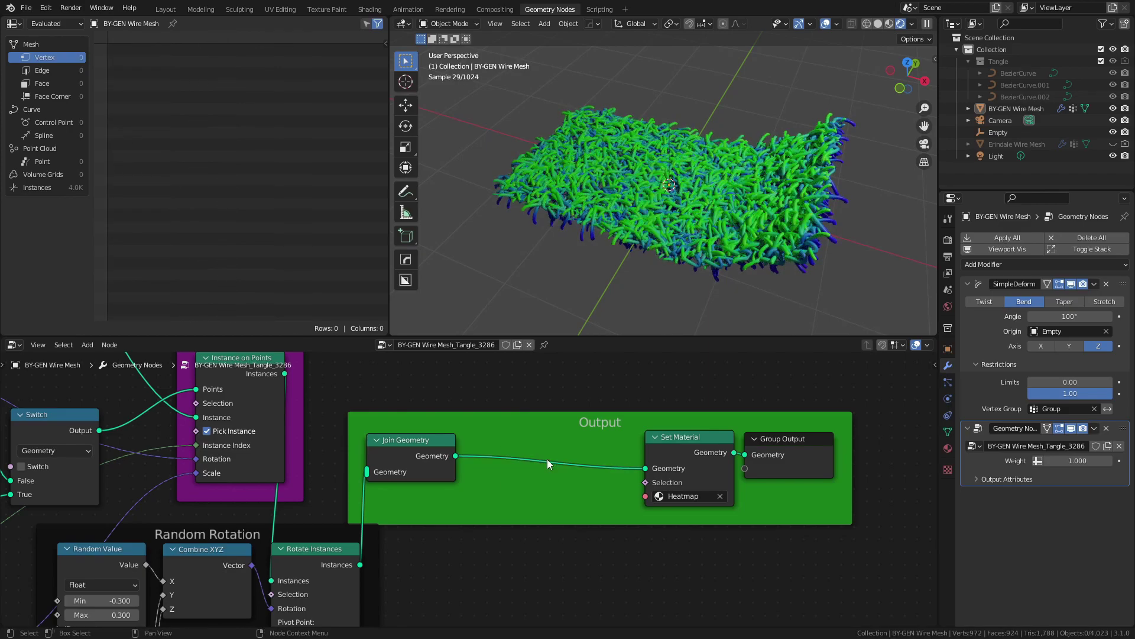
drag(662, 442, 613, 448)
click(948, 448)
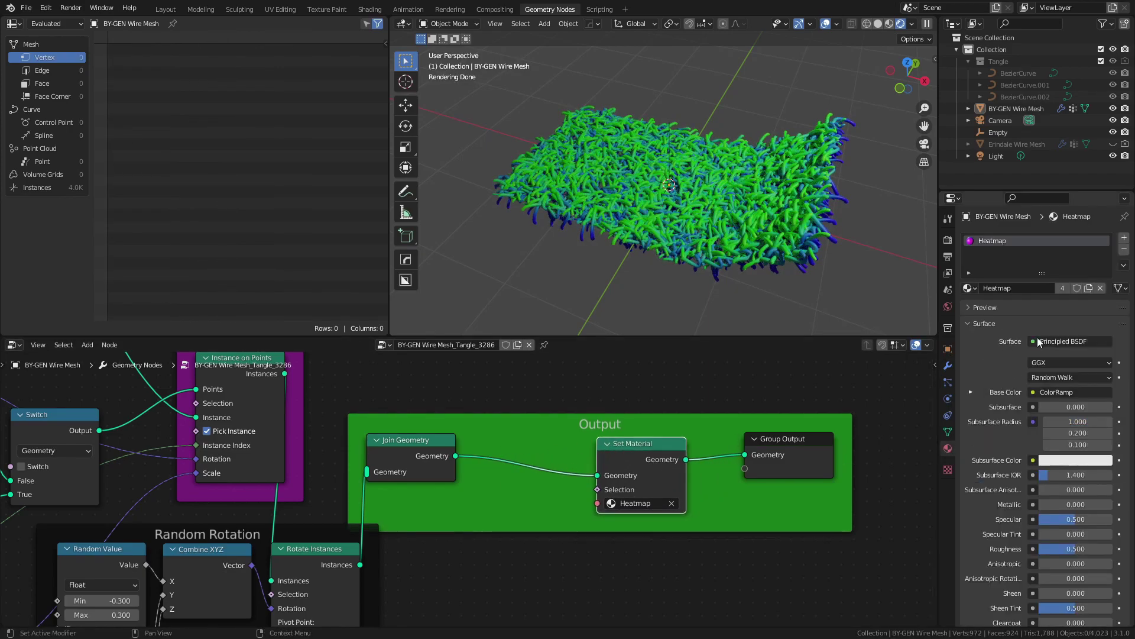
click(1124, 237)
click(1012, 302)
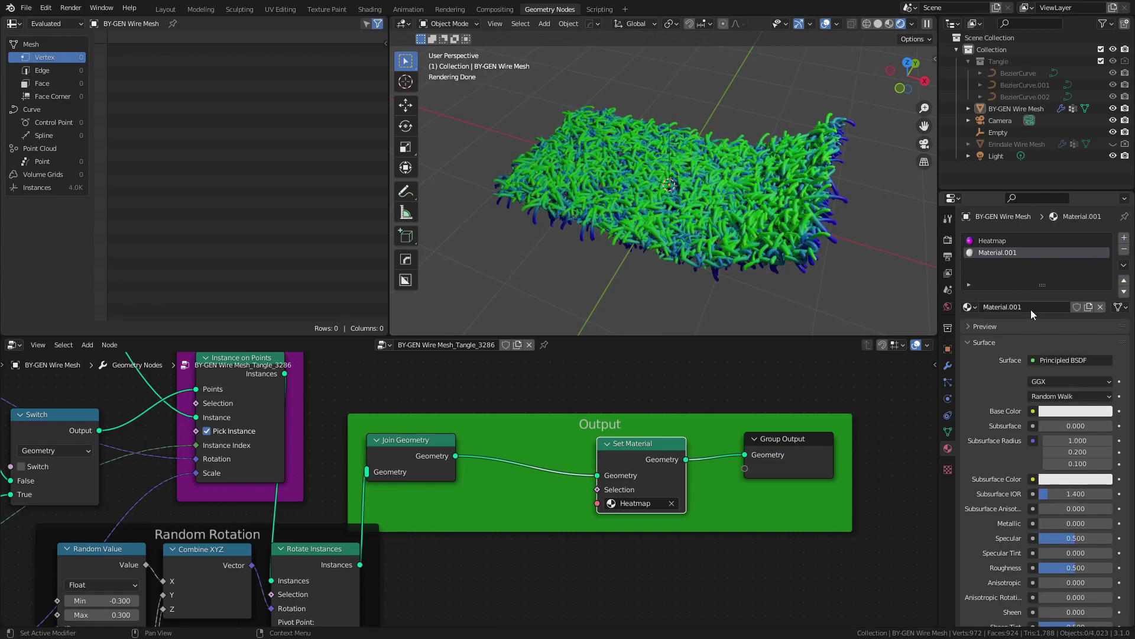
click(1017, 303)
text(Uniform Green)
key(Return)
Step: Give Uniform Green a light green base colour and choose it in Set Material
click(1076, 411)
click(1023, 264)
click(1030, 272)
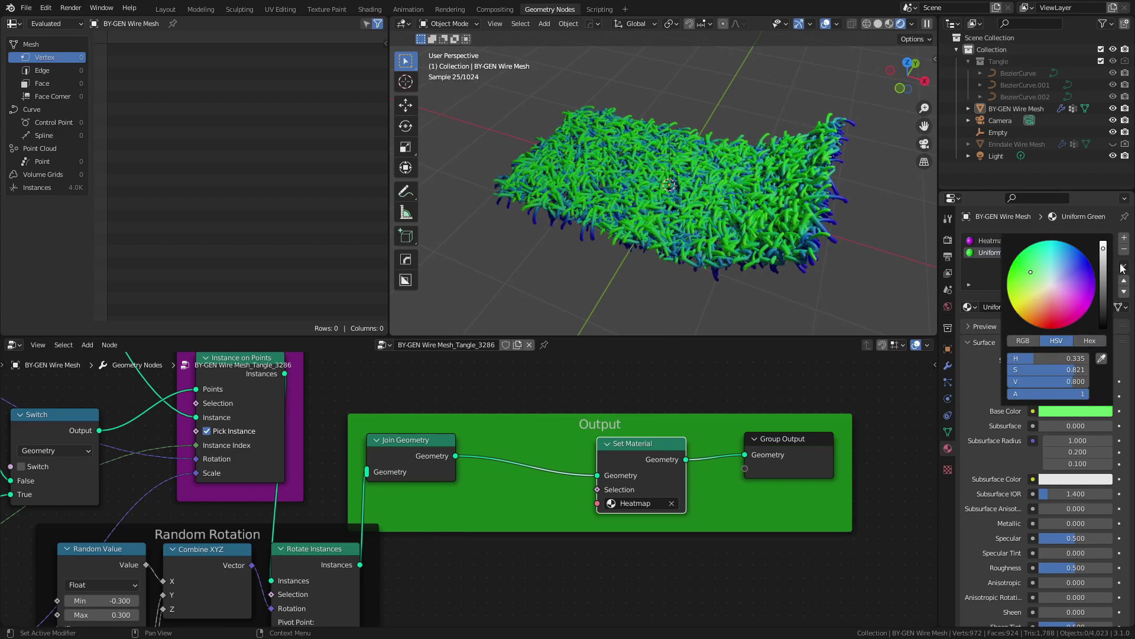
scroll(1074, 305, down, 4)
click(637, 503)
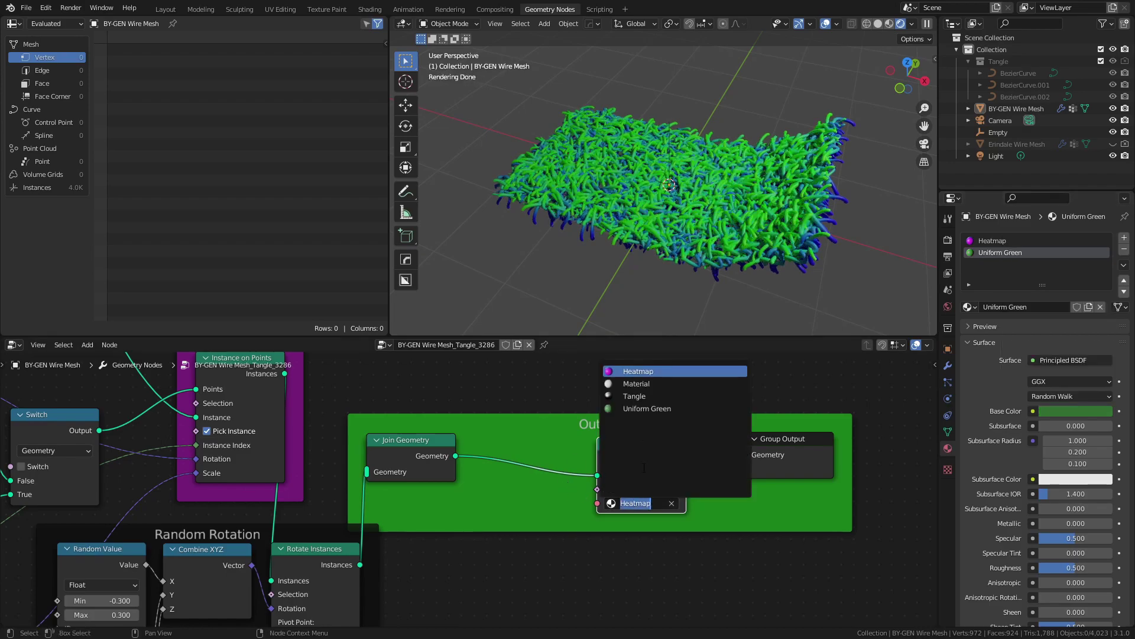
click(642, 408)
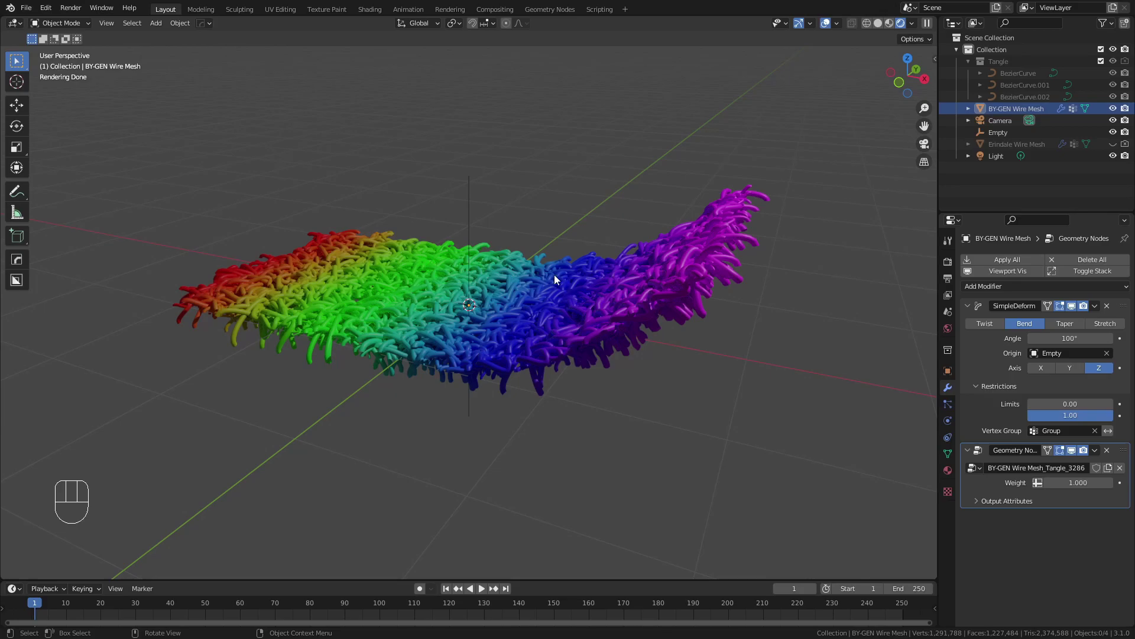
Step: Show the Selectable filter, then make the Tangle collection selectable and viewport-visible
click(1006, 62)
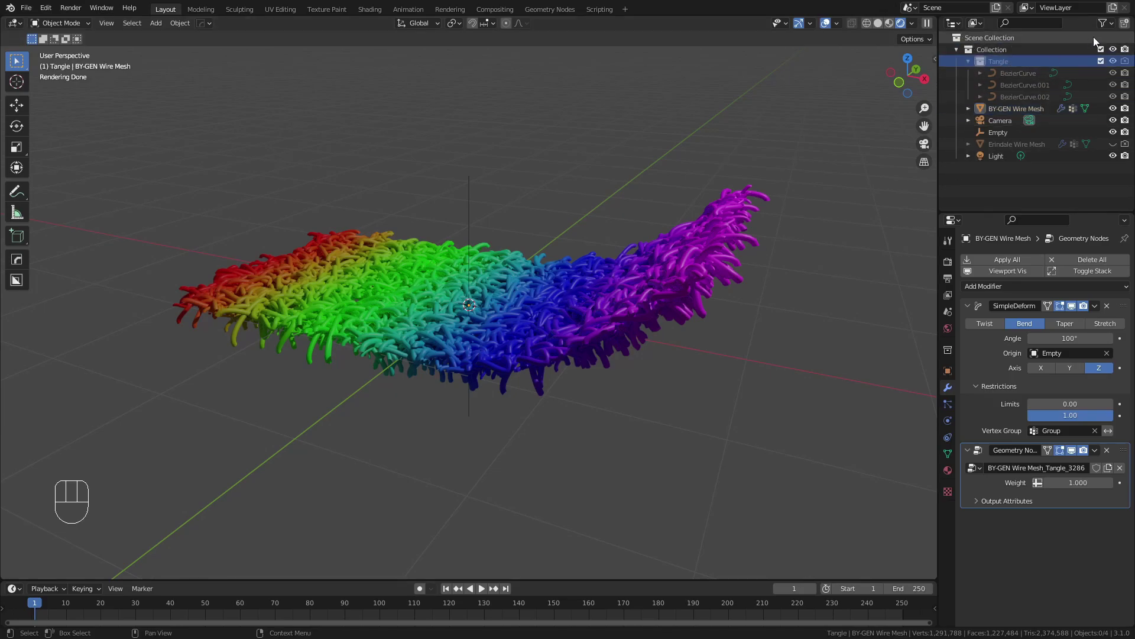
click(1111, 23)
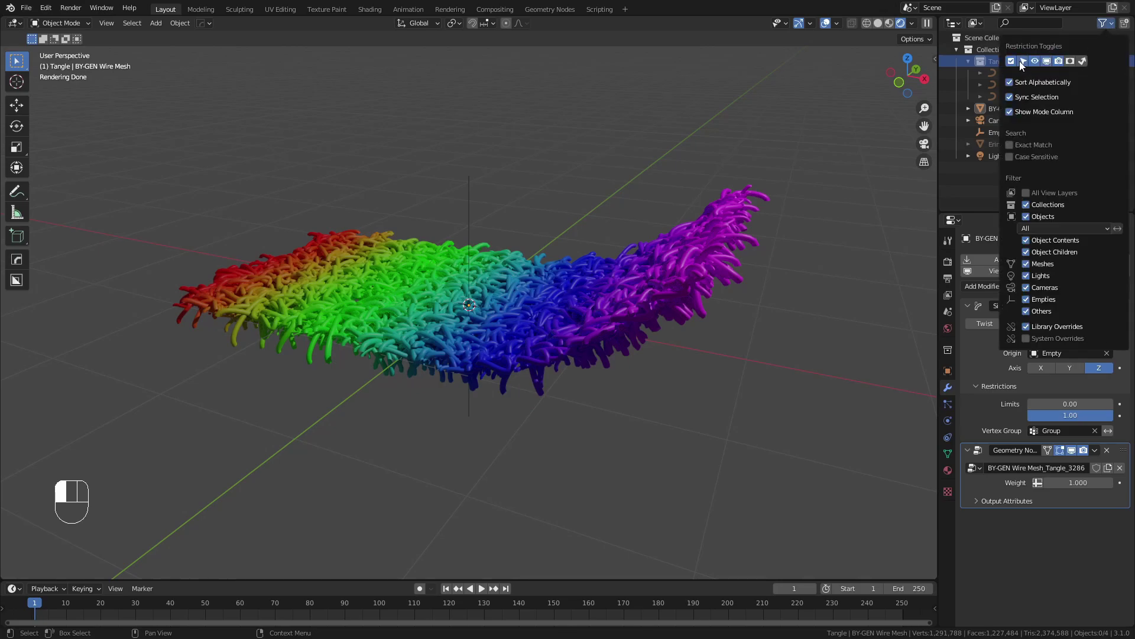
click(996, 93)
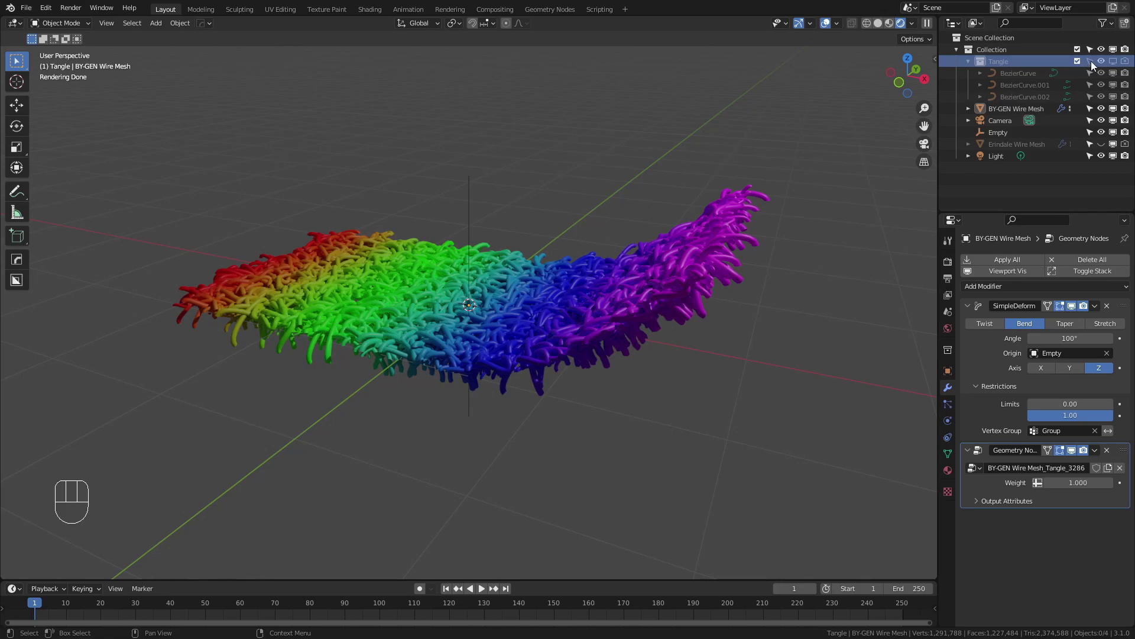
click(1090, 62)
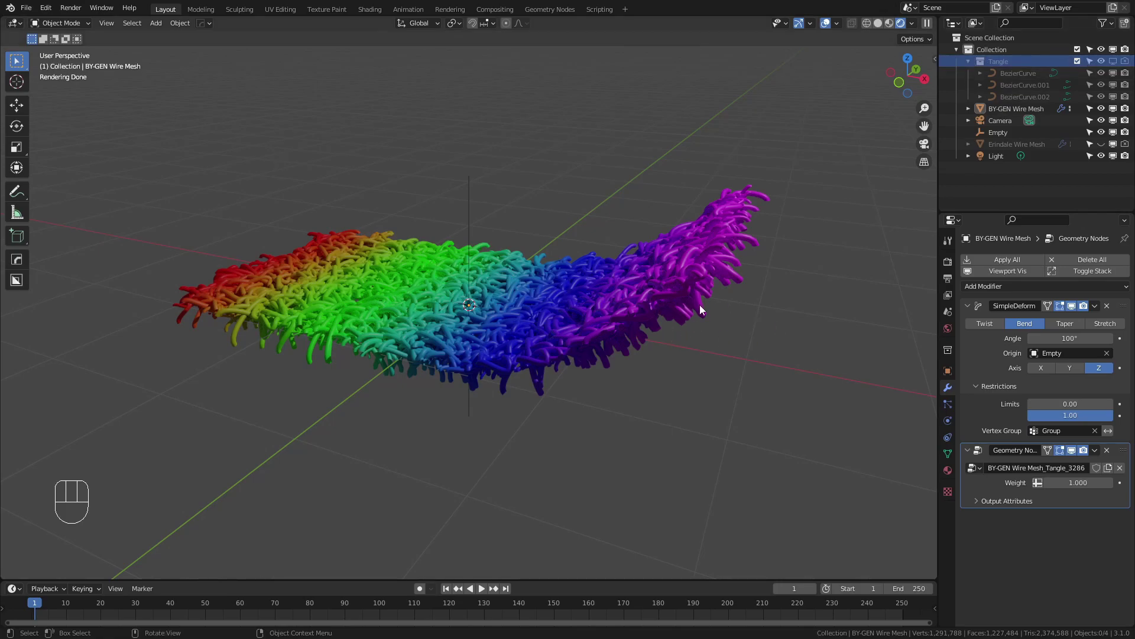
click(1113, 61)
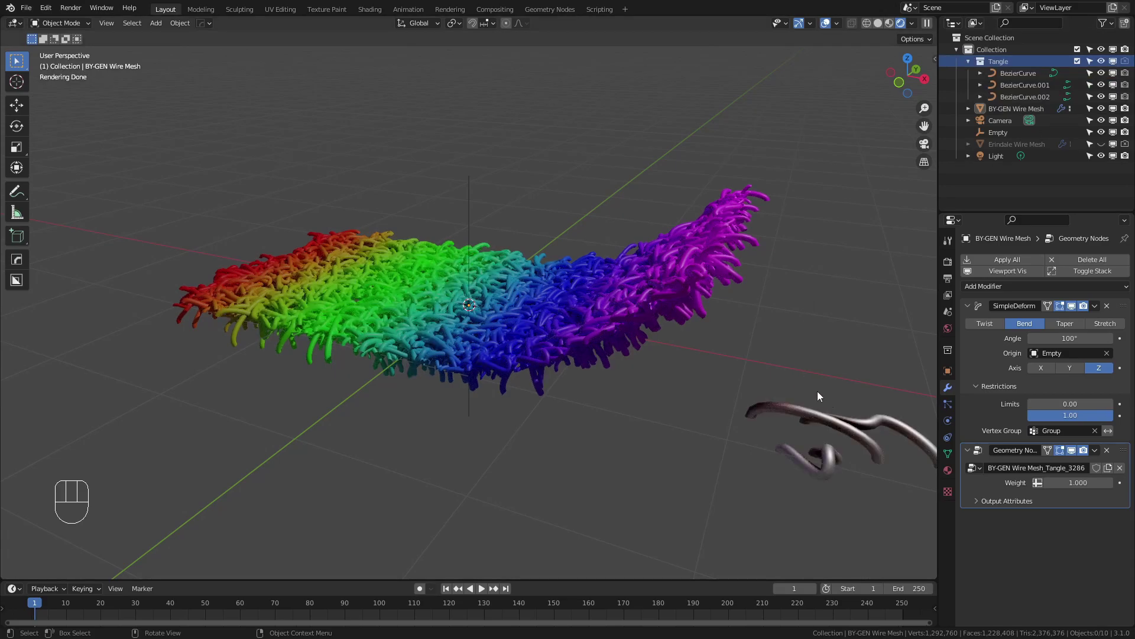
shift+middle_drag(795, 343, 467, 471)
Step: In BezierCurve.001's Edit Mode, move one control handle along Y to hook its top
click(615, 395)
key(Tab)
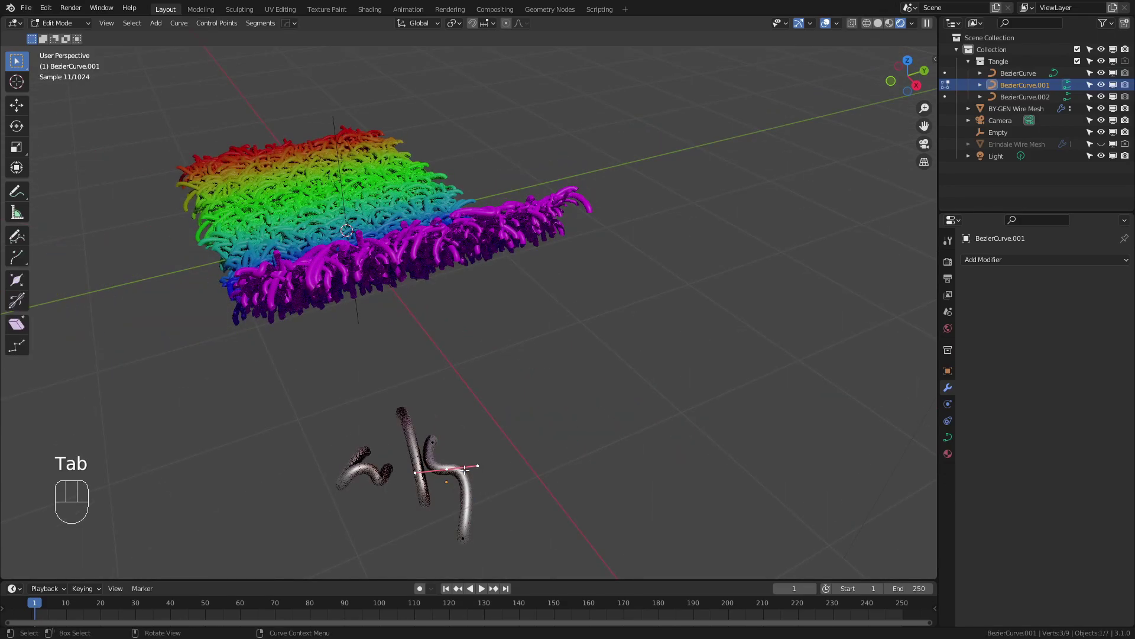
click(457, 463)
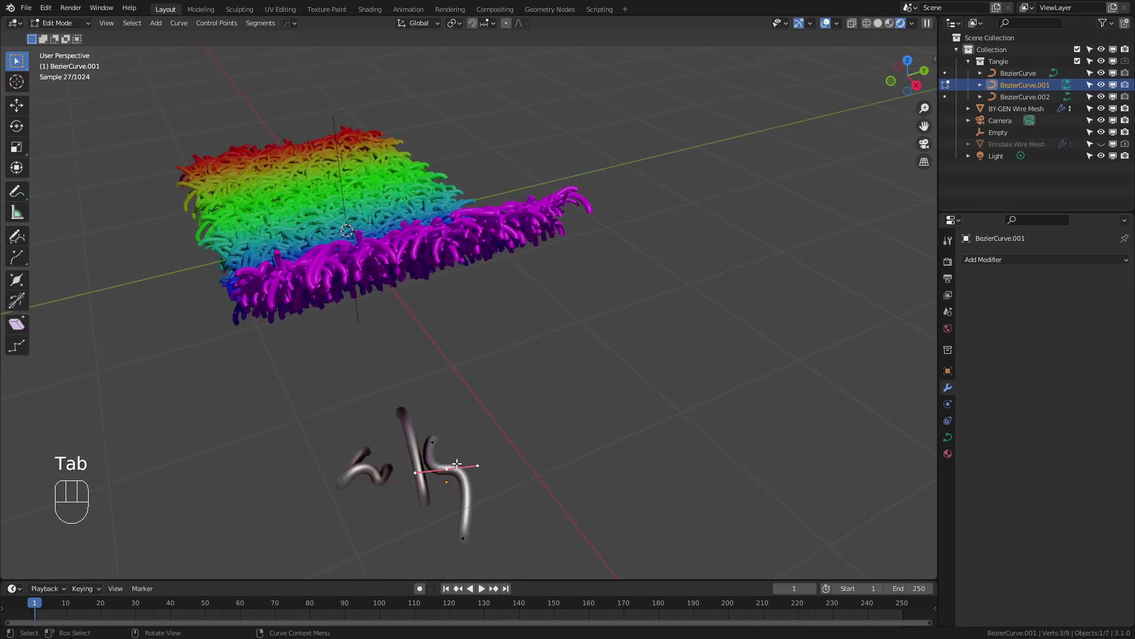
key(g)
key(y)
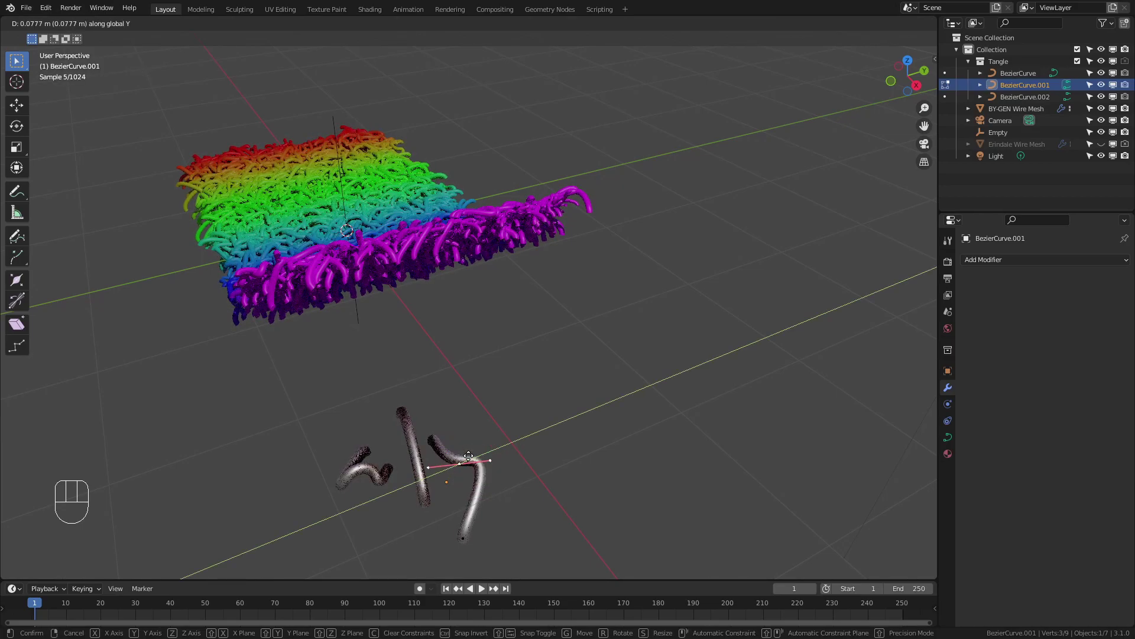
click(468, 456)
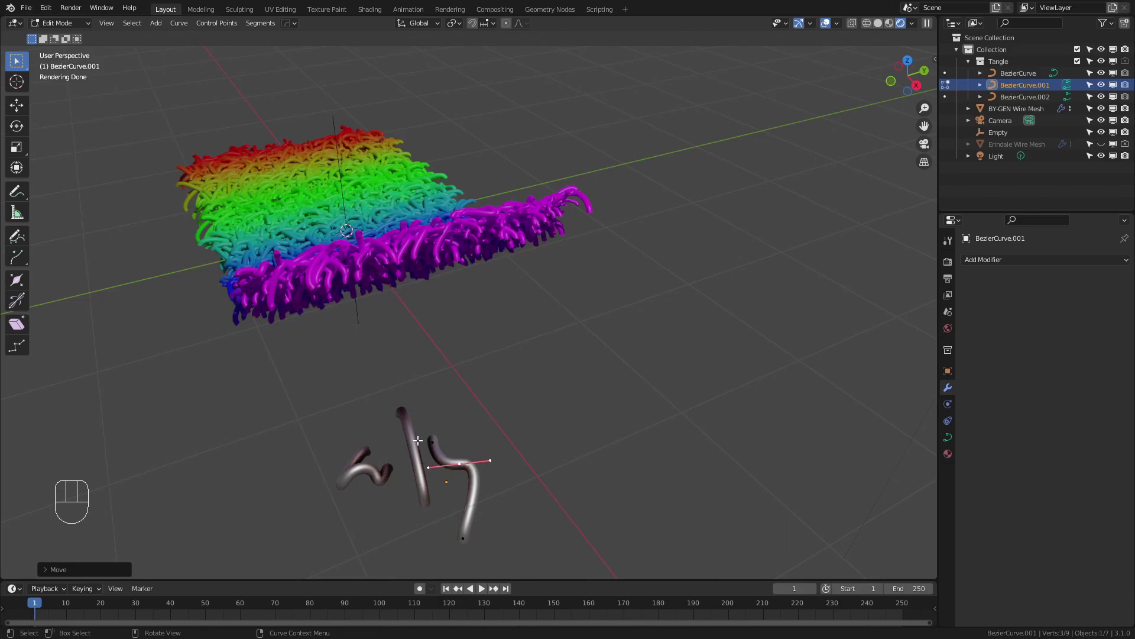
key(Tab)
Step: Add a cube to the Tangle collection, shrinking its mesh and raising it along Z
click(991, 61)
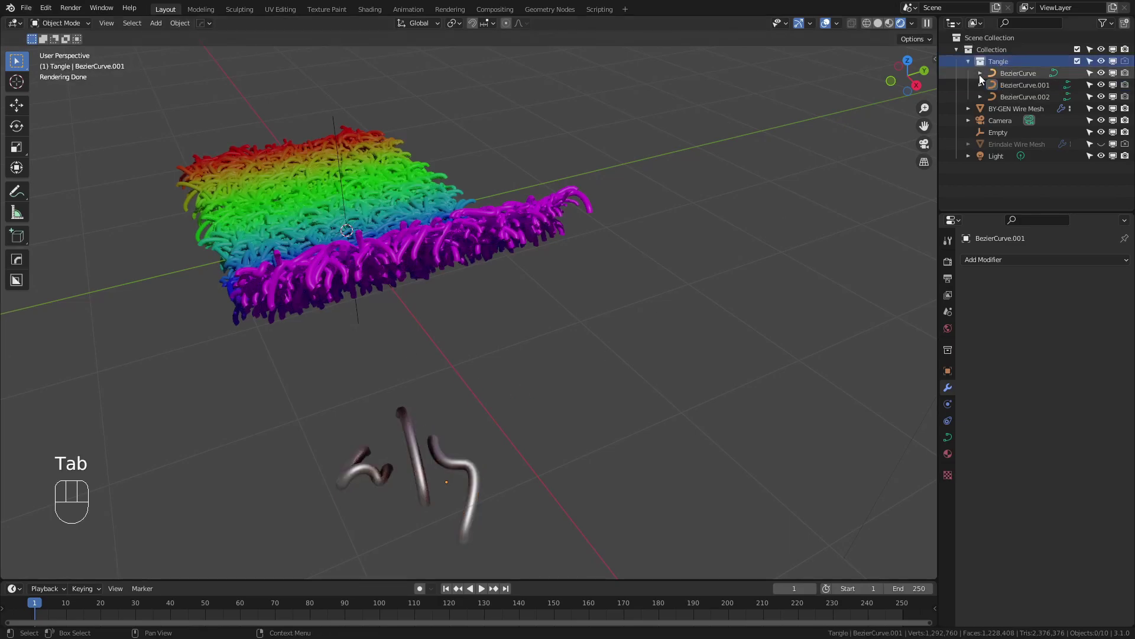
key(shift+a)
mouse_move(214, 276)
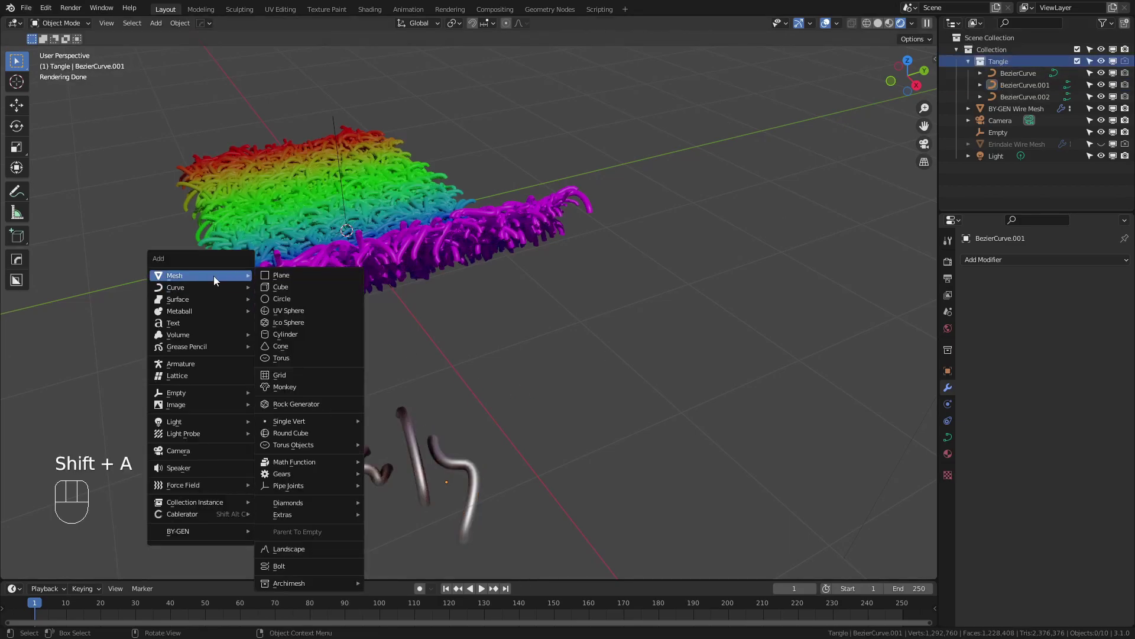
click(290, 287)
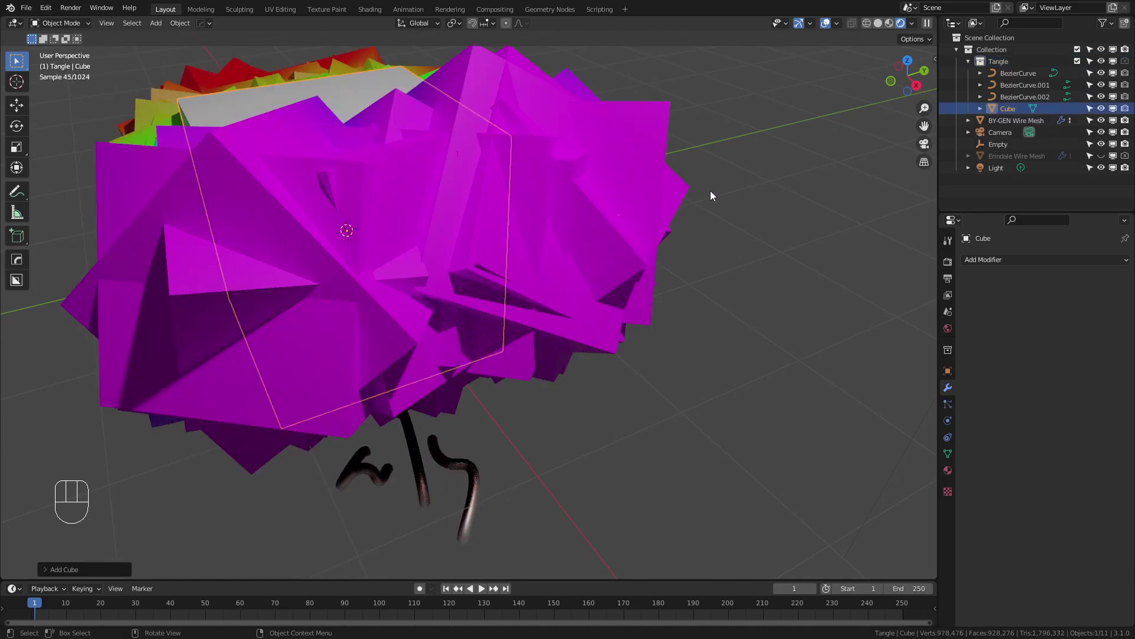
key(Tab)
key(s)
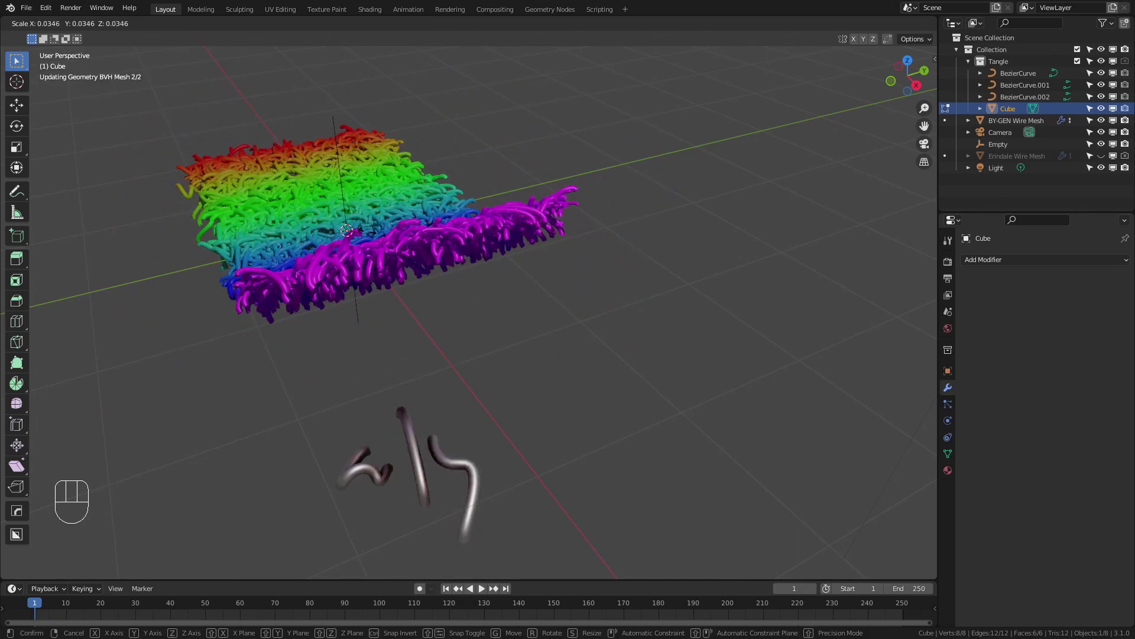
click(382, 230)
key(g)
key(z)
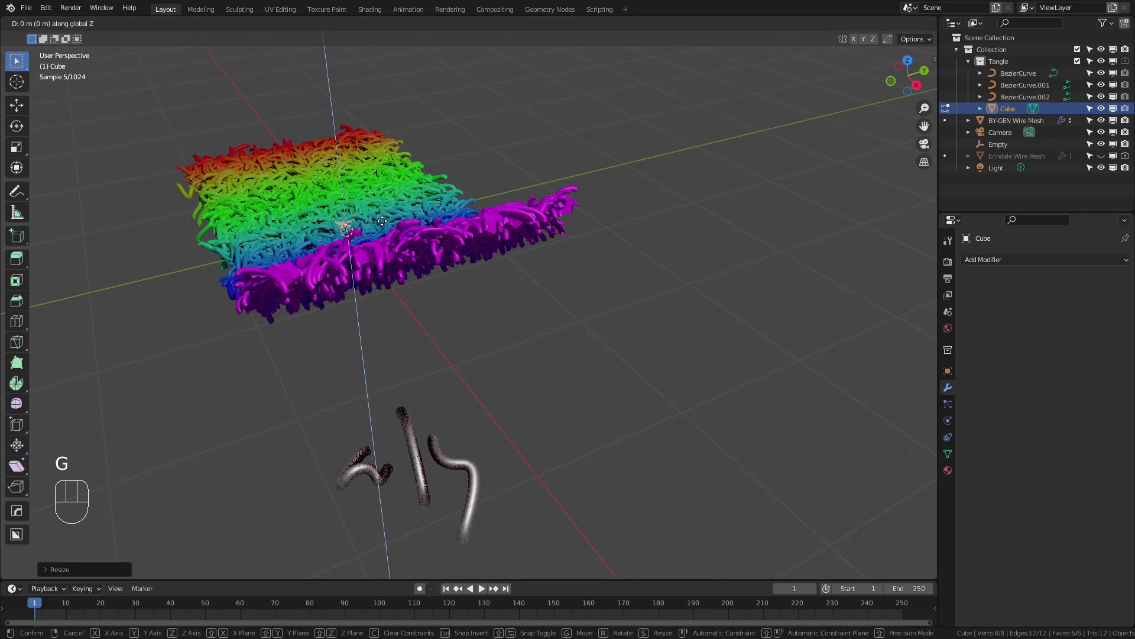
click(384, 207)
key(Tab)
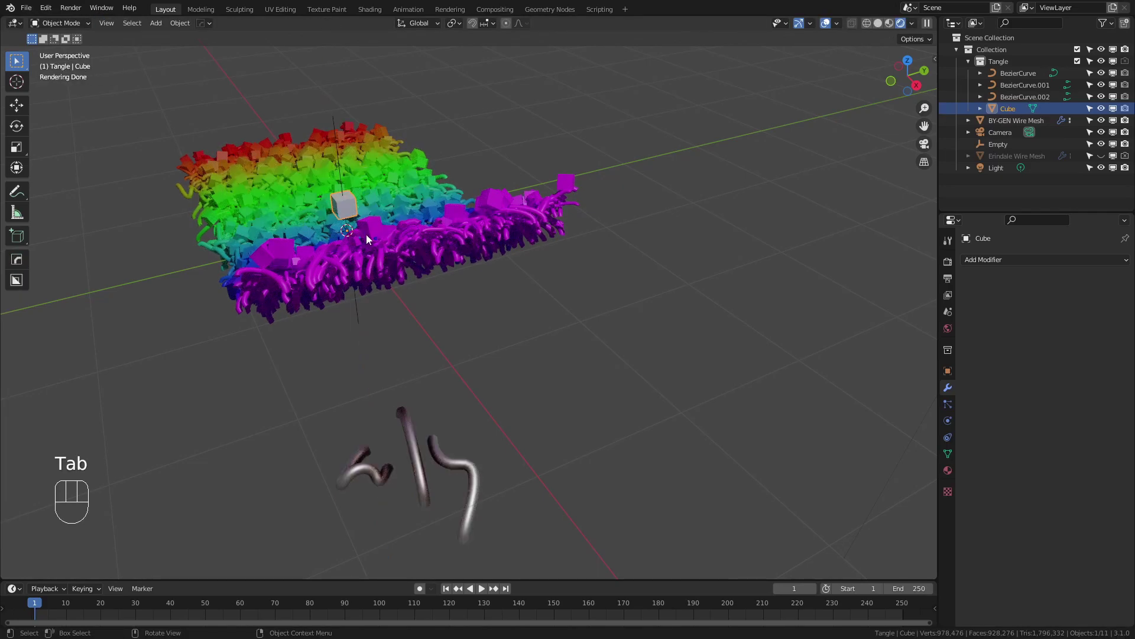
Step: Move the cube aside along X and shrink its mesh further to 0.6928 scale
key(g)
key(x)
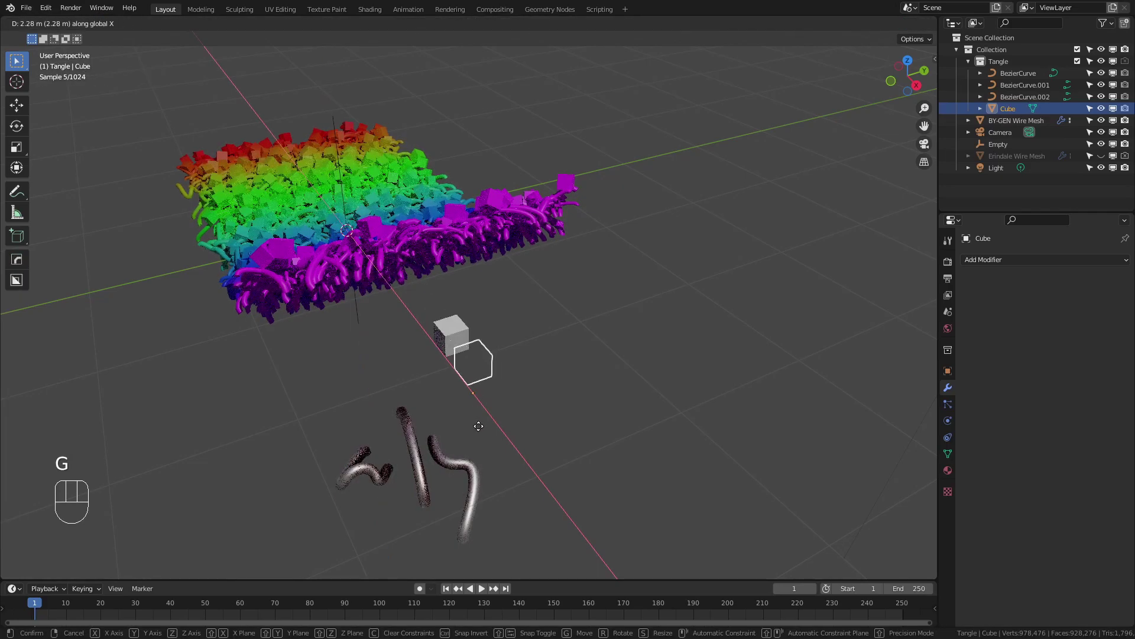
click(496, 405)
middle_drag(388, 289, 452, 287)
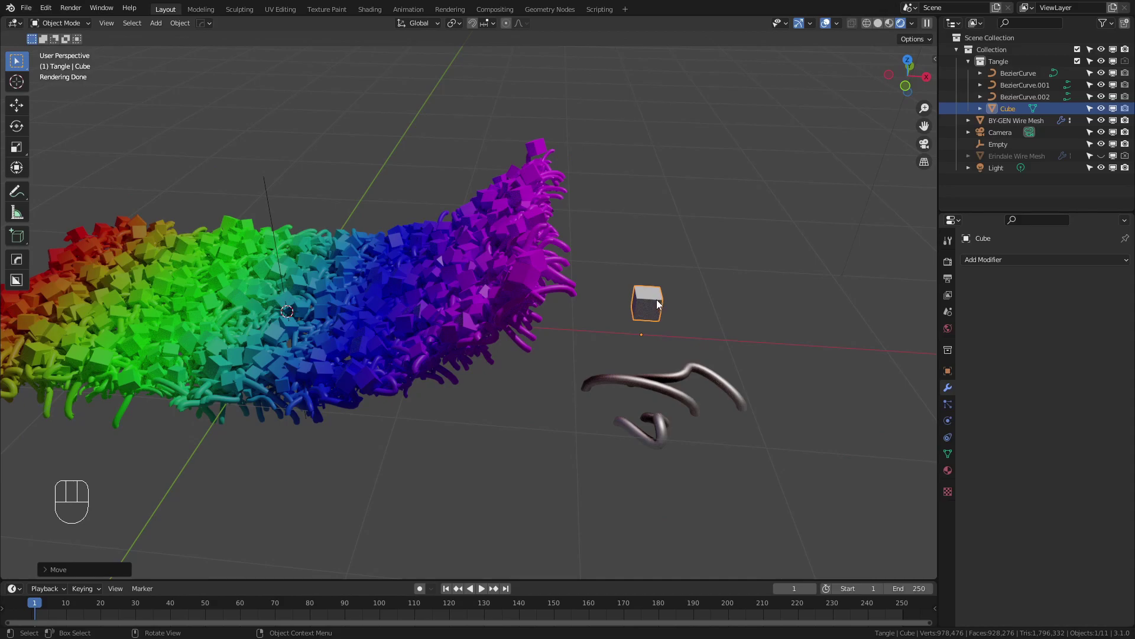
key(Tab)
key(s)
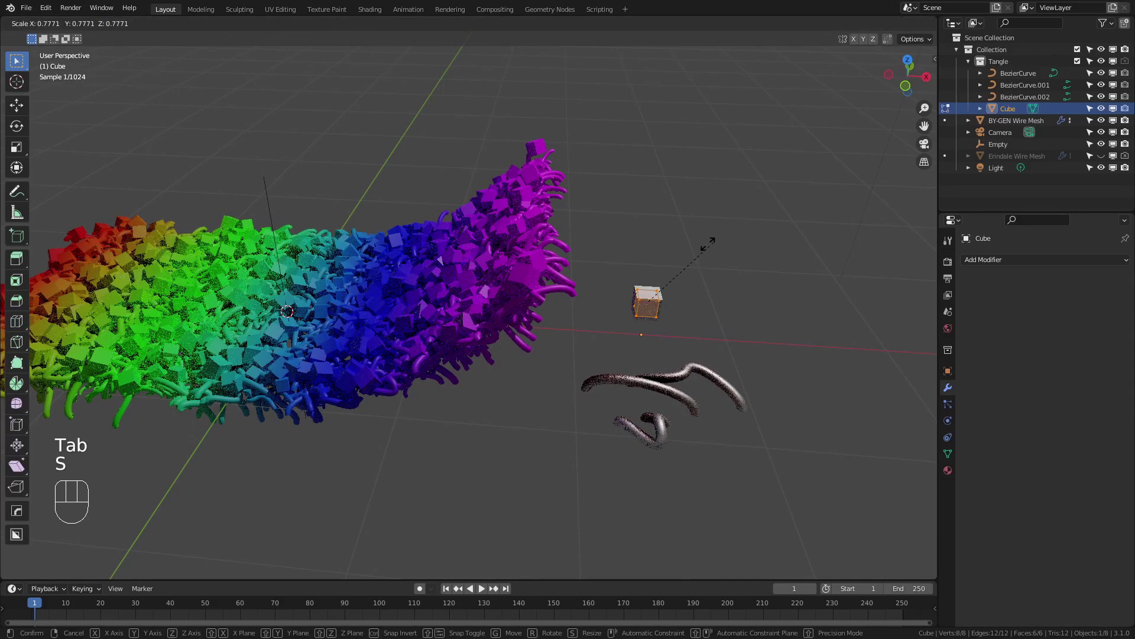
click(703, 247)
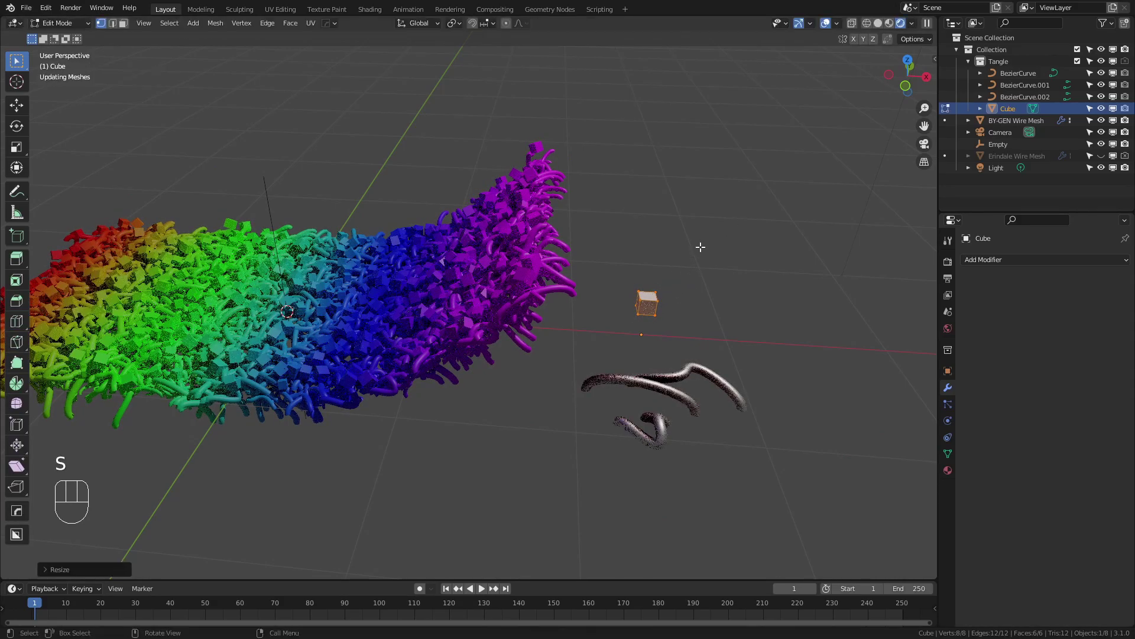
key(Tab)
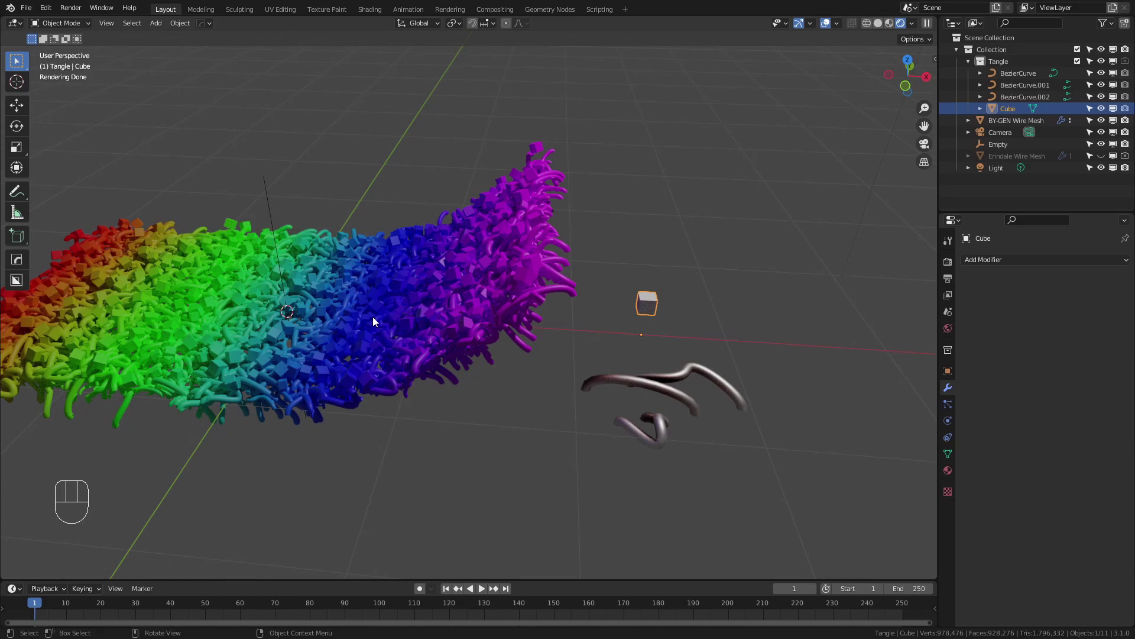
Step: Exclude the Tangle collection from the view layer, hiding its guide curves and cube
click(1078, 62)
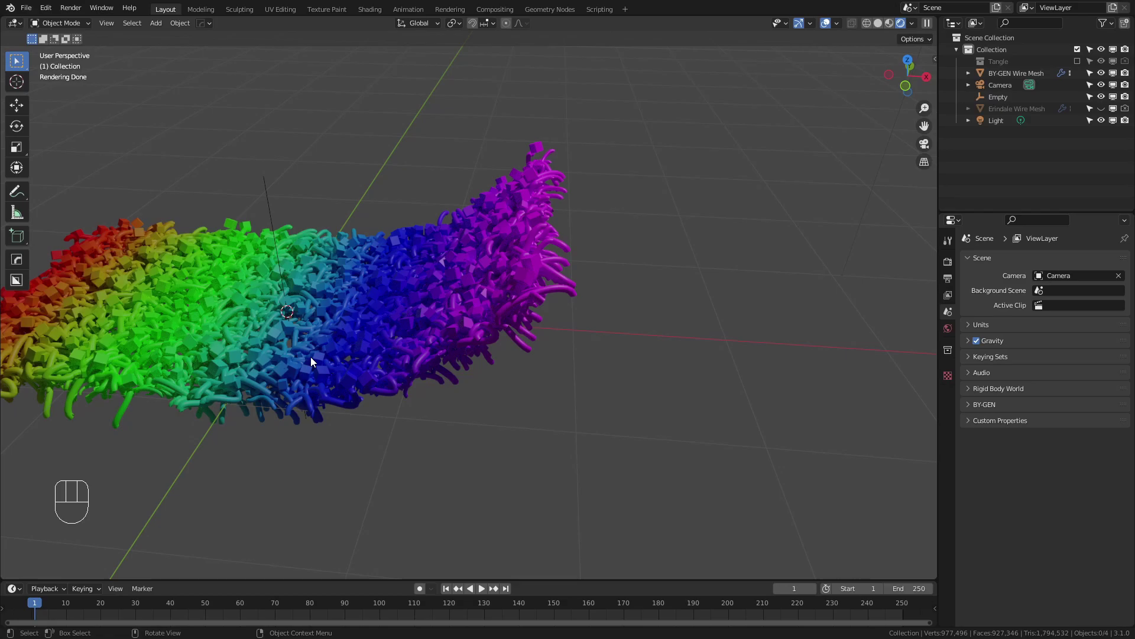
Step: Select the BY-GEN Wire Mesh and show the sidebar's BY-GEN effects presets with N
click(190, 332)
key(n)
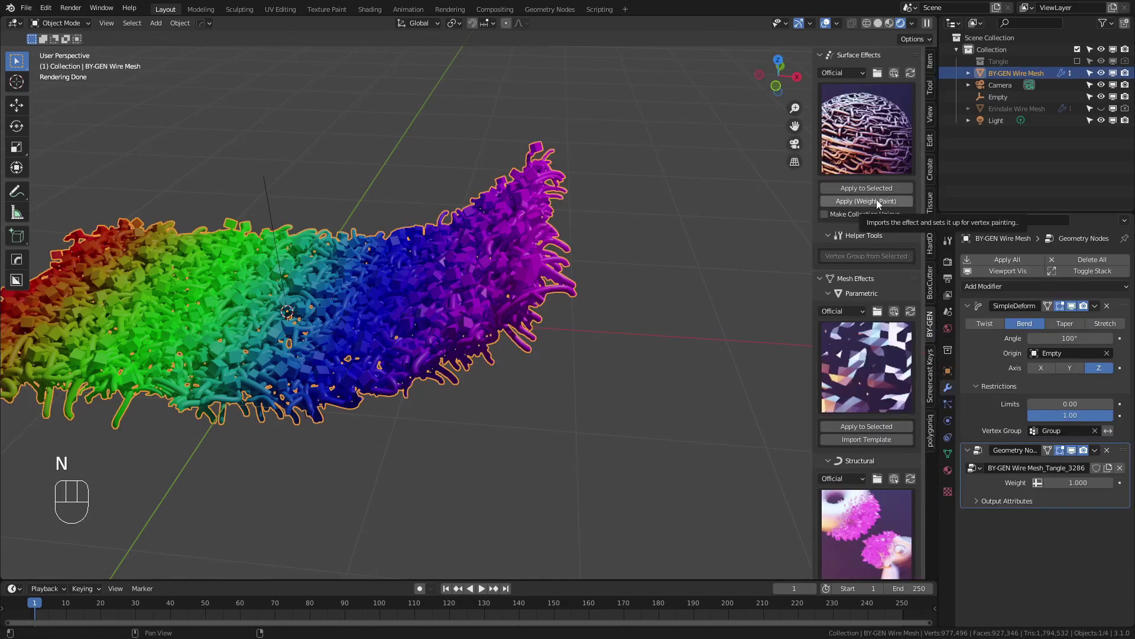